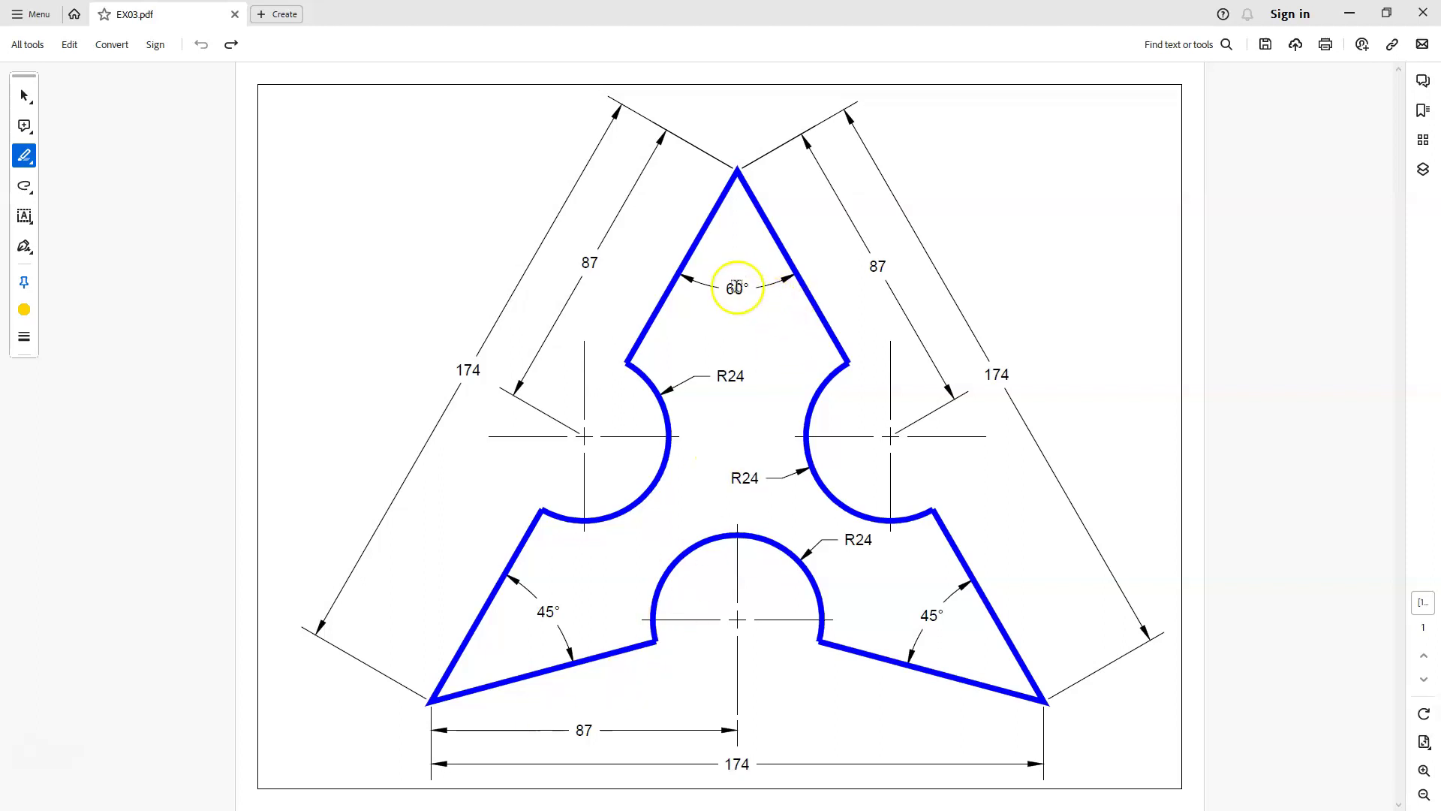
Highlight the 60° label and the left and right 45° labels on EX03 in yellow.
left_click_drag(713, 289, 749, 295)
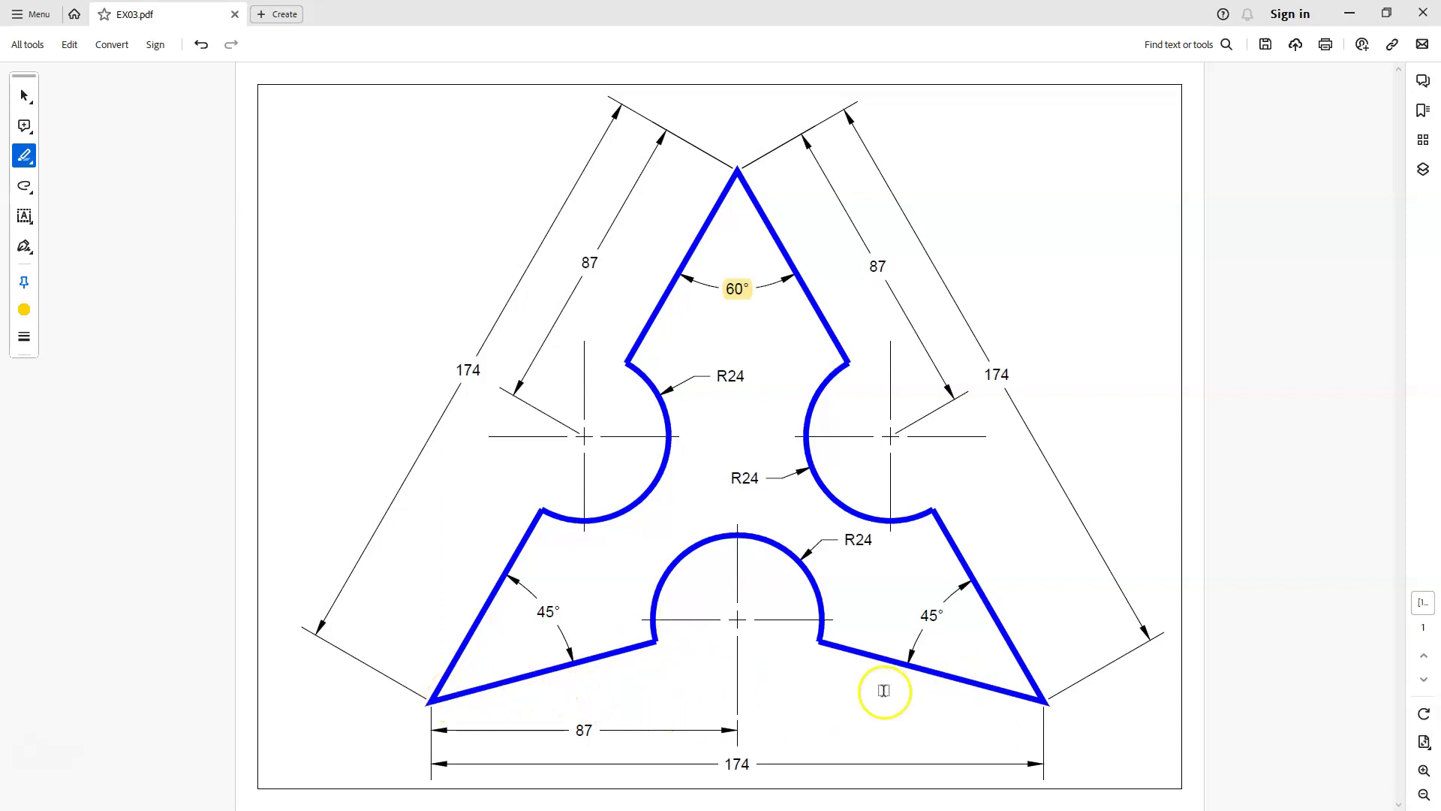
left_click_drag(916, 617, 944, 614)
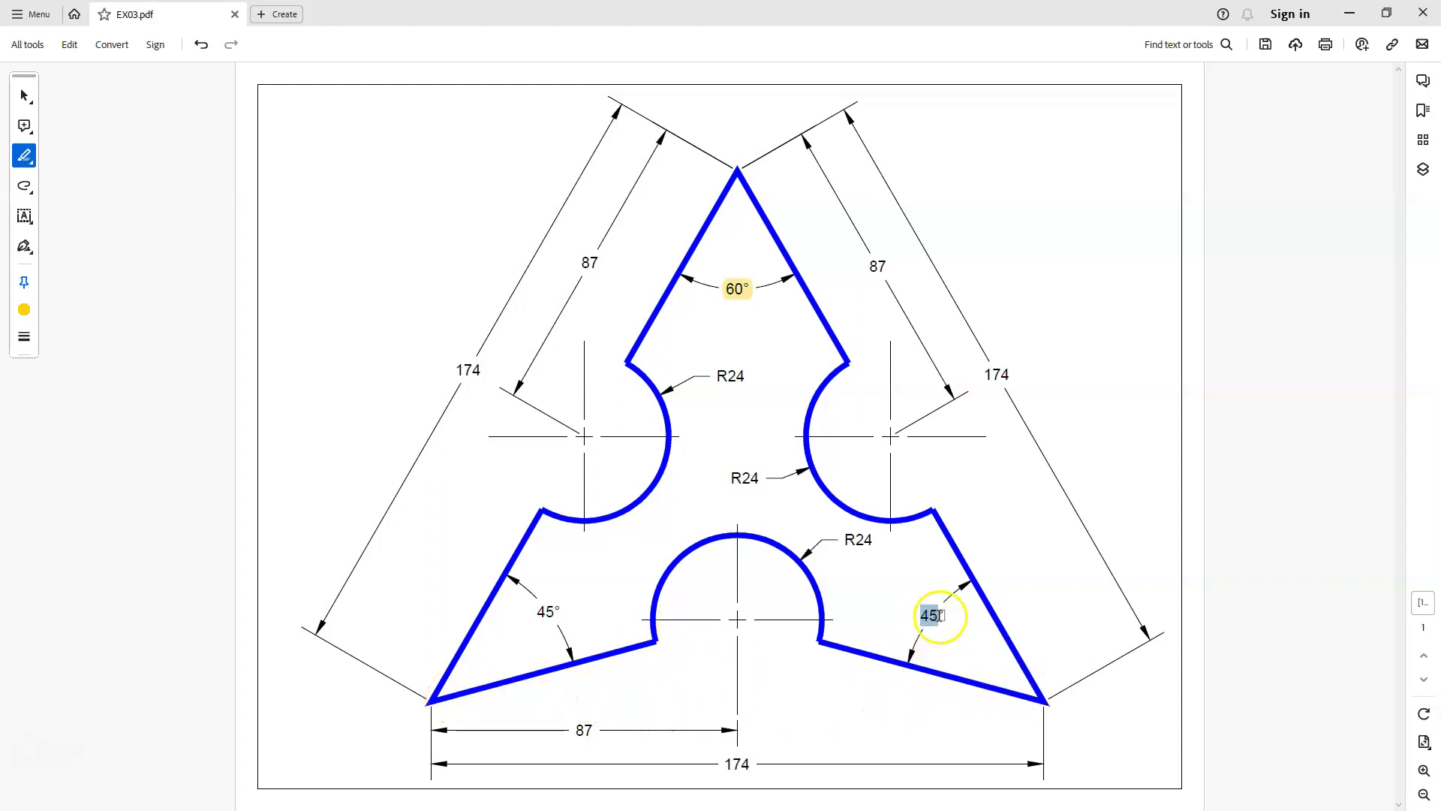
left_click_drag(534, 610, 561, 612)
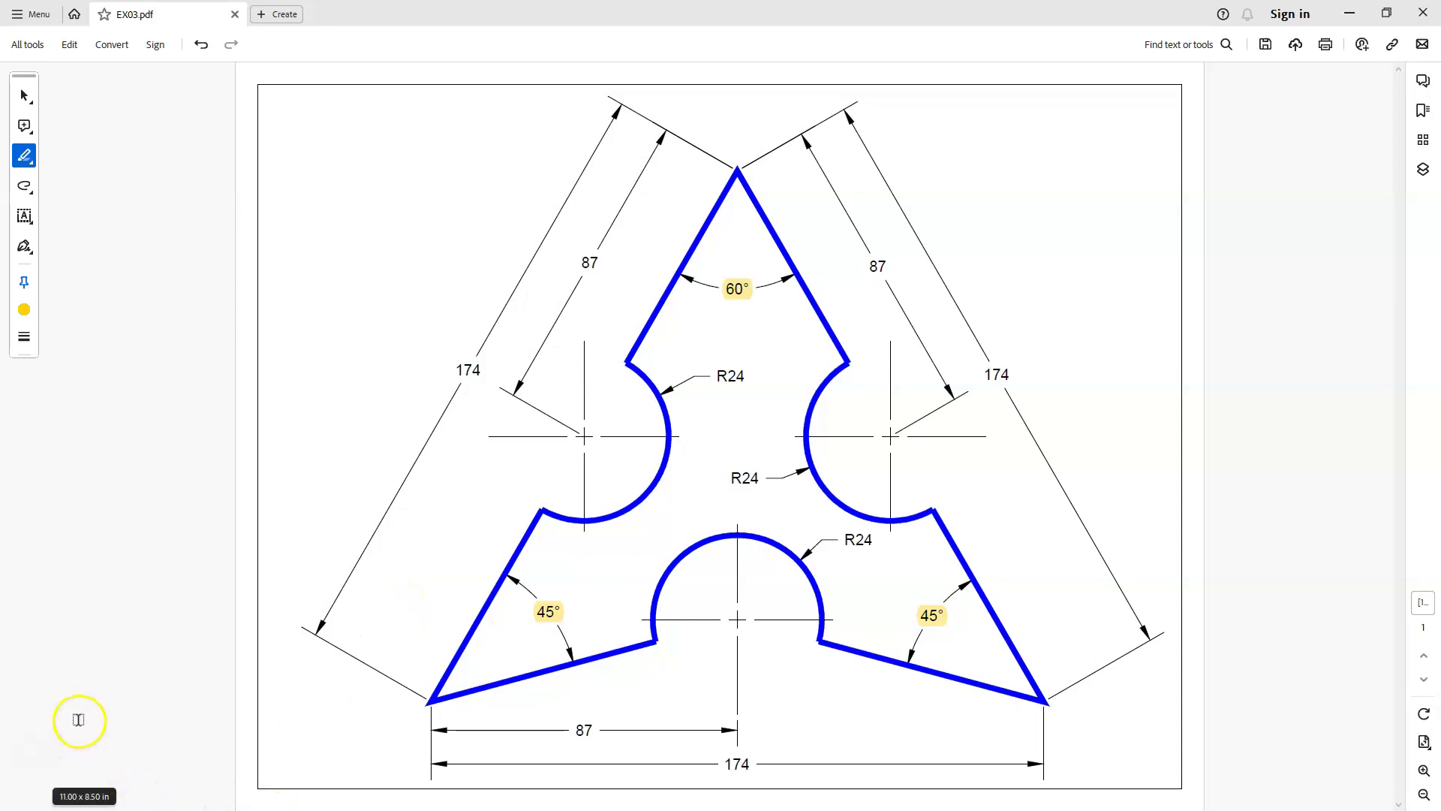
Switch from Acrobat to the blank Drawing2 in AutoCAD.
key("alt+Tab")
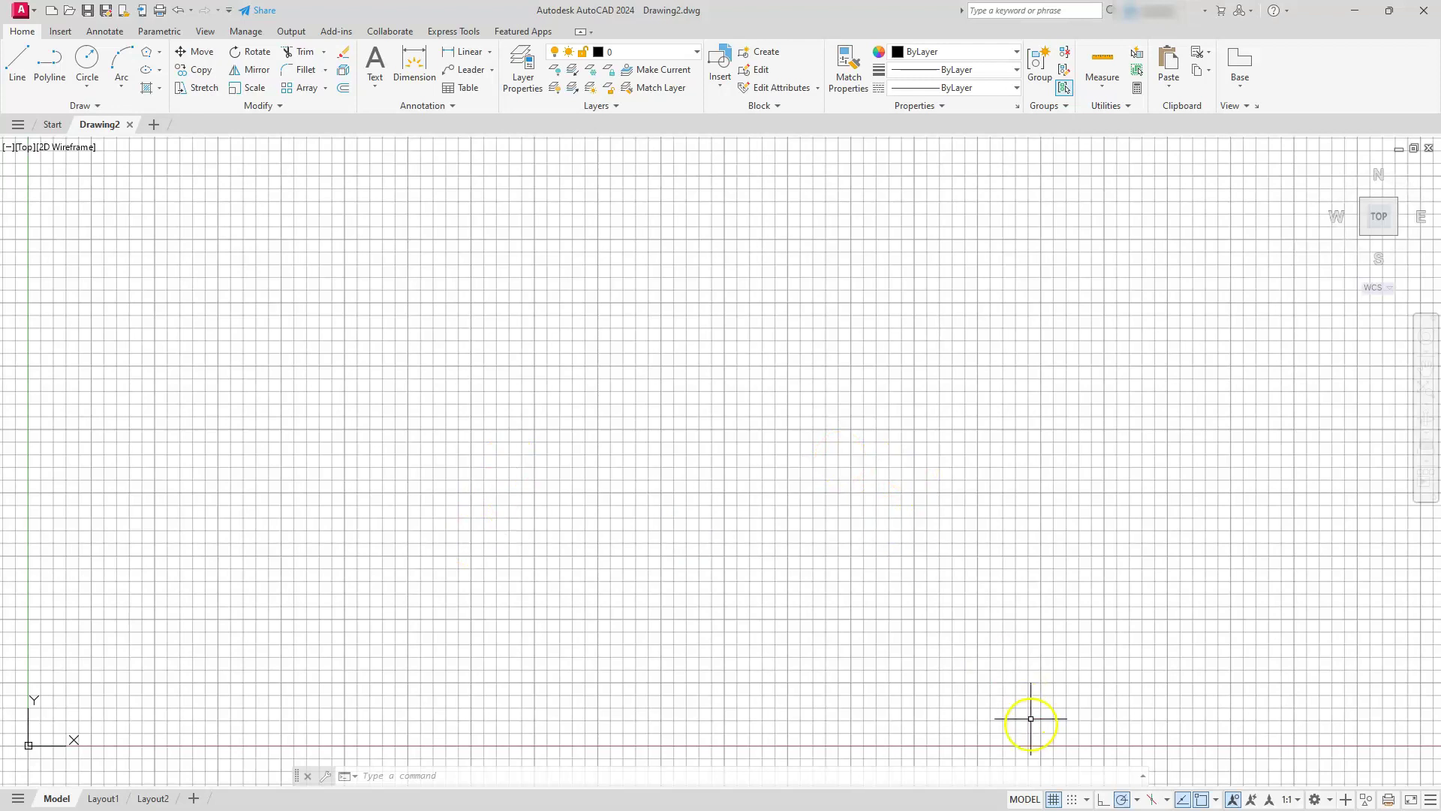
Turn the grid off and set polar tracking to 15° increments (15, 30, 45, 60).
left_click(1057, 800)
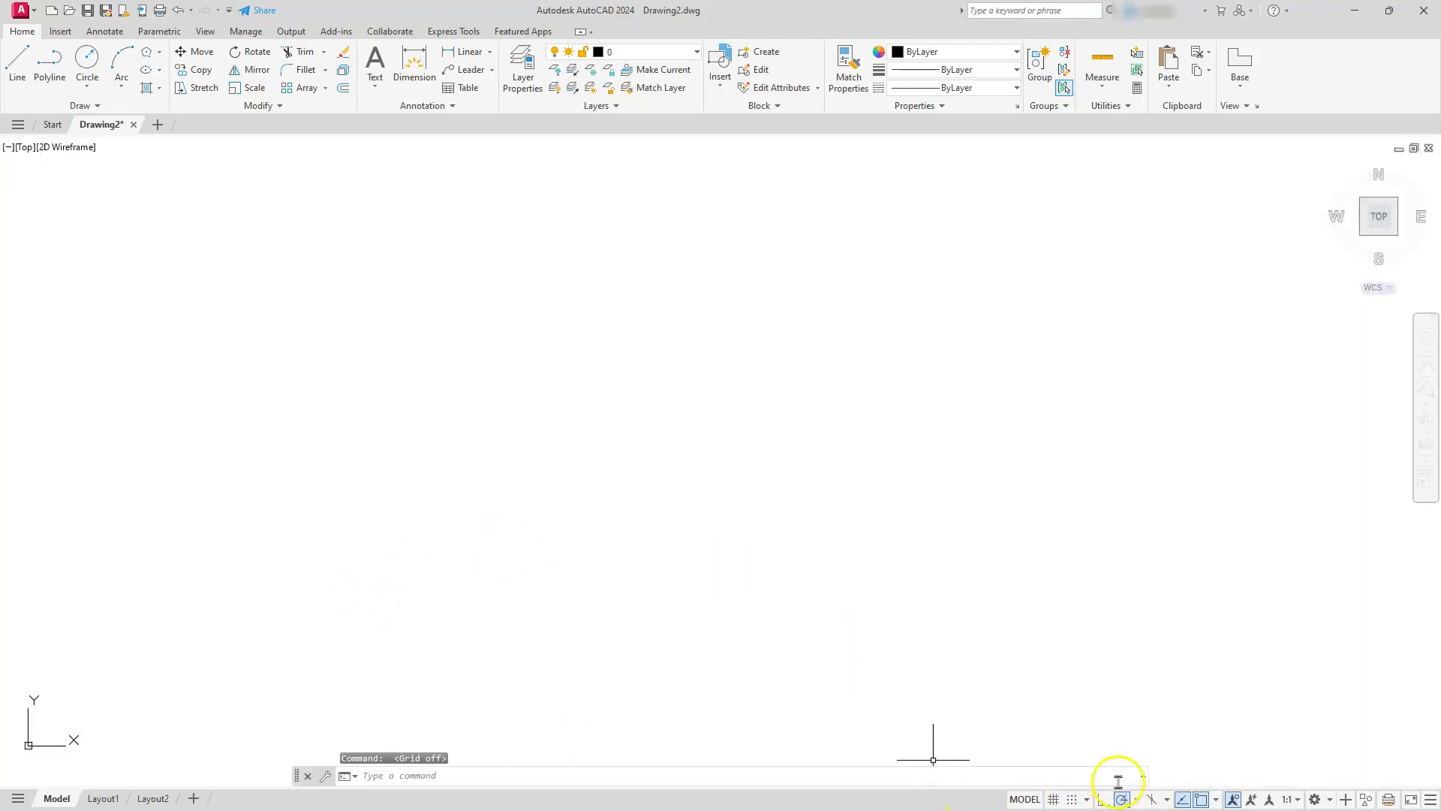
left_click(1136, 800)
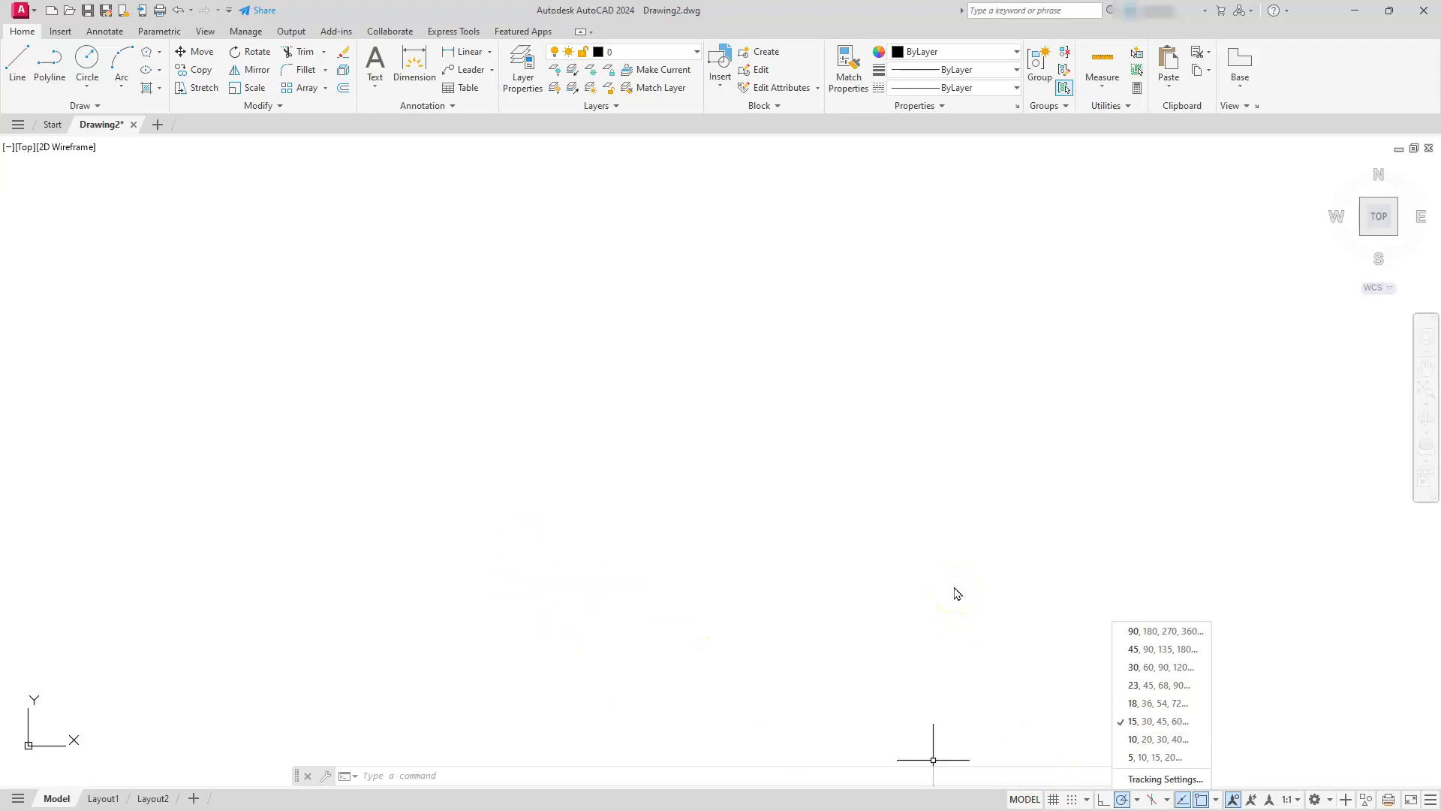
left_click(721, 14)
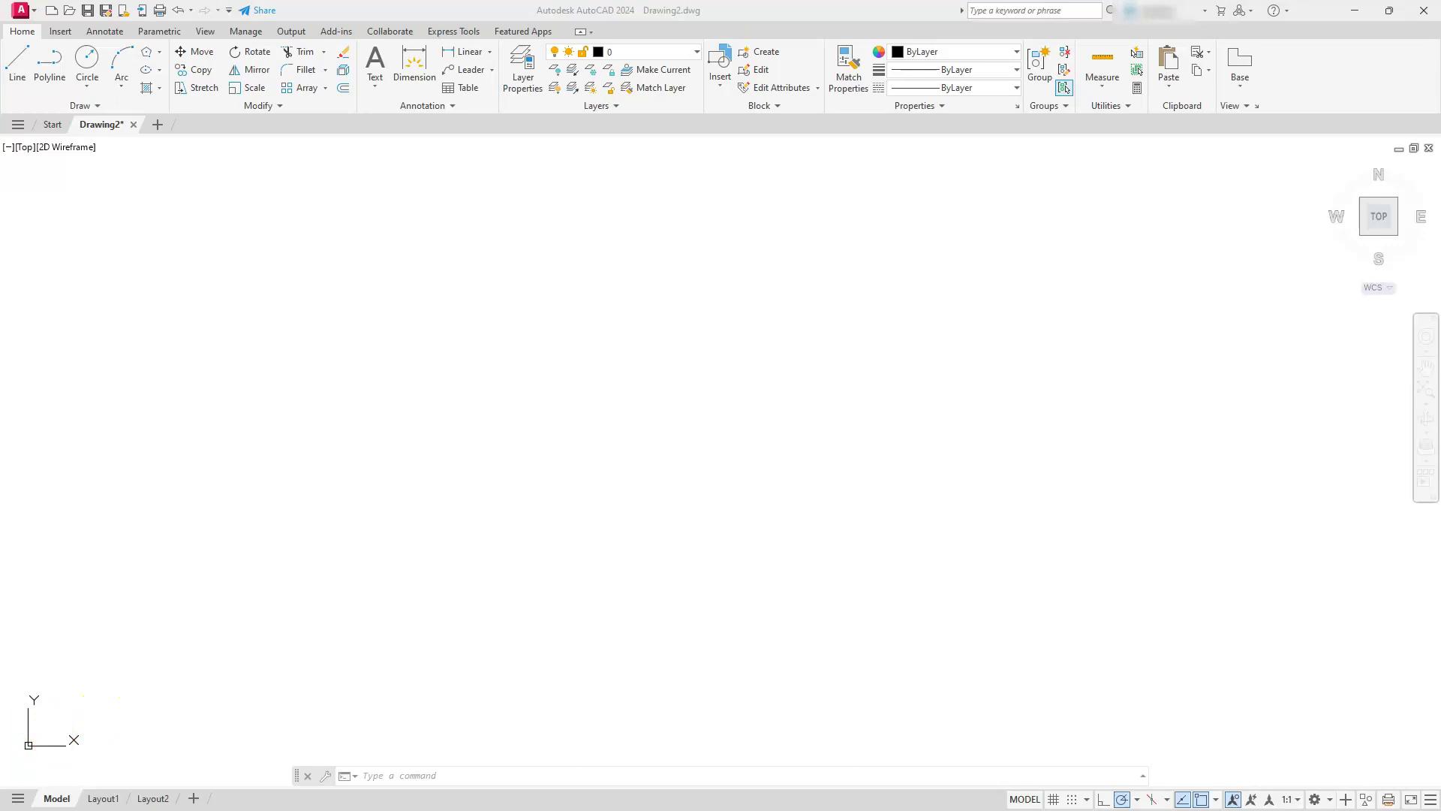
Draw a 3-sided inscribed polygon at the canvas centre with its apex straight up.
left_click(341, 661)
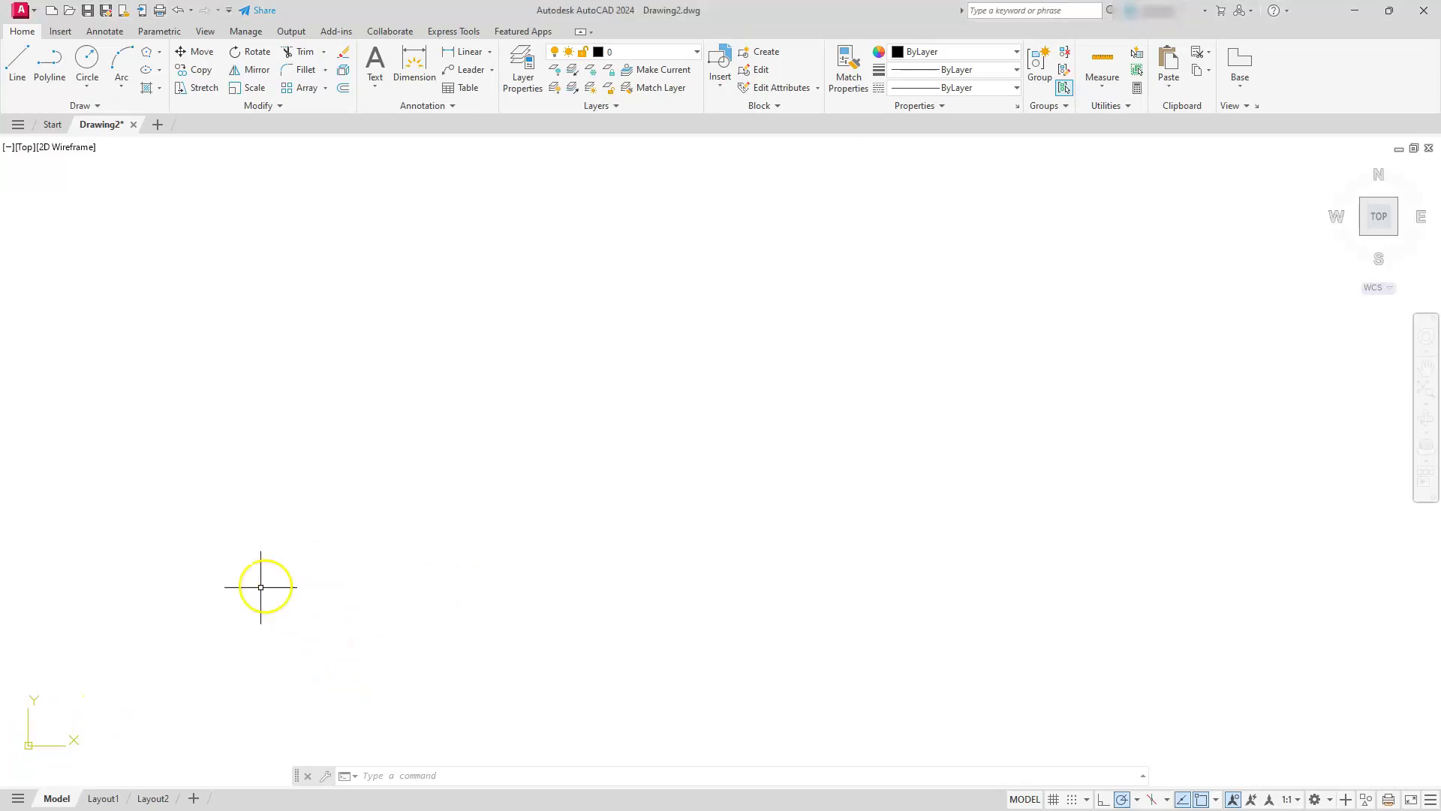
left_click(236, 613)
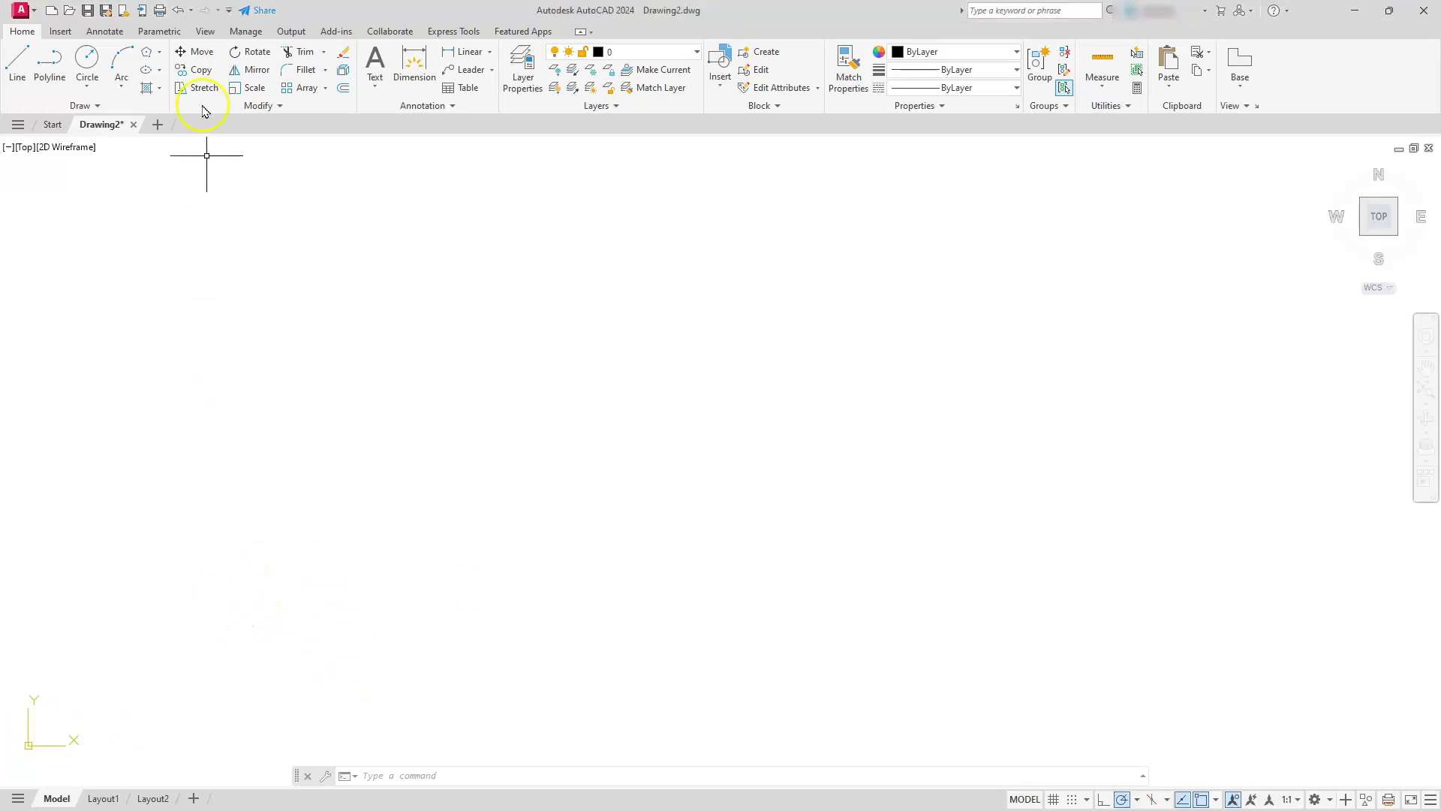
left_click(160, 52)
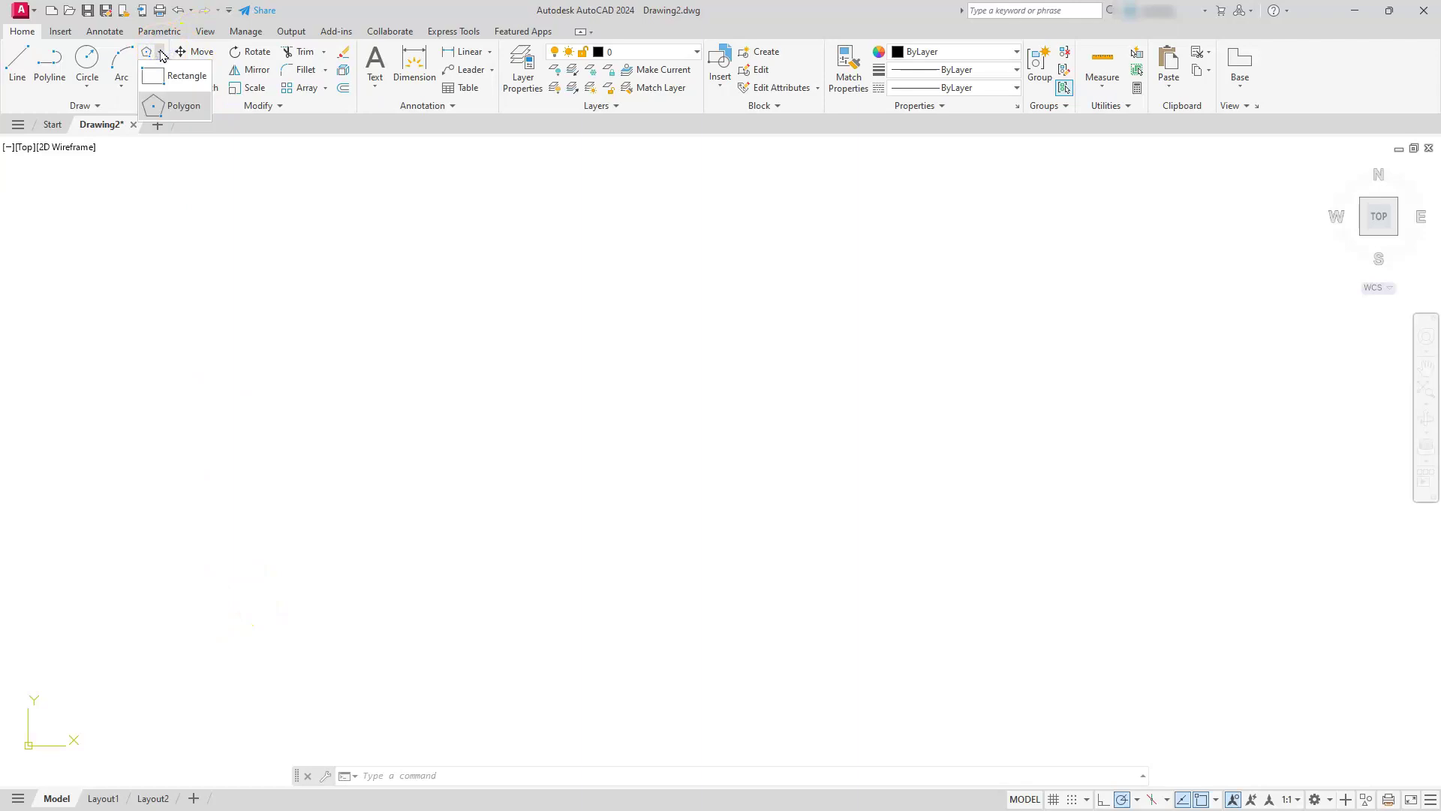
left_click(161, 58)
left_click(166, 110)
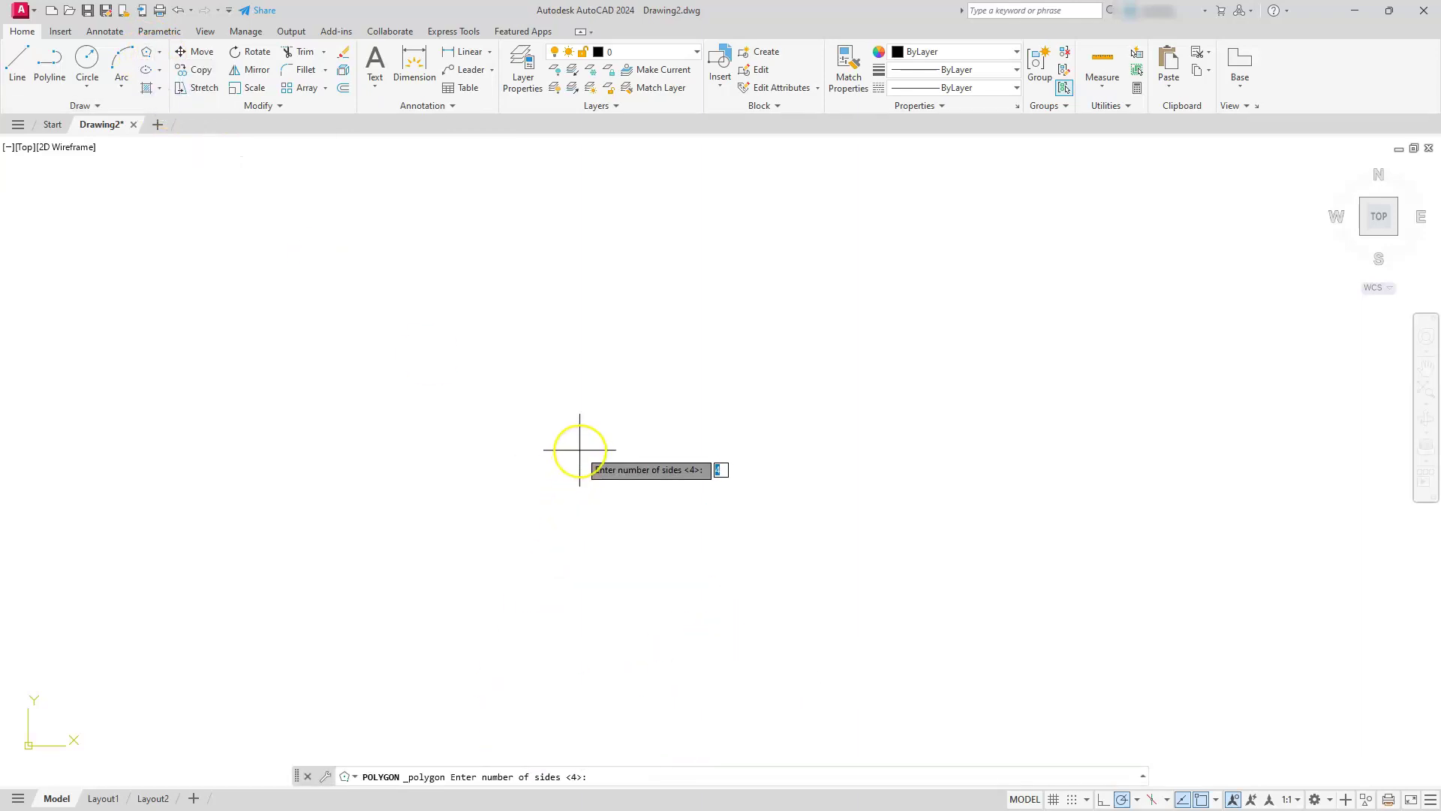
type("3")
key("Return")
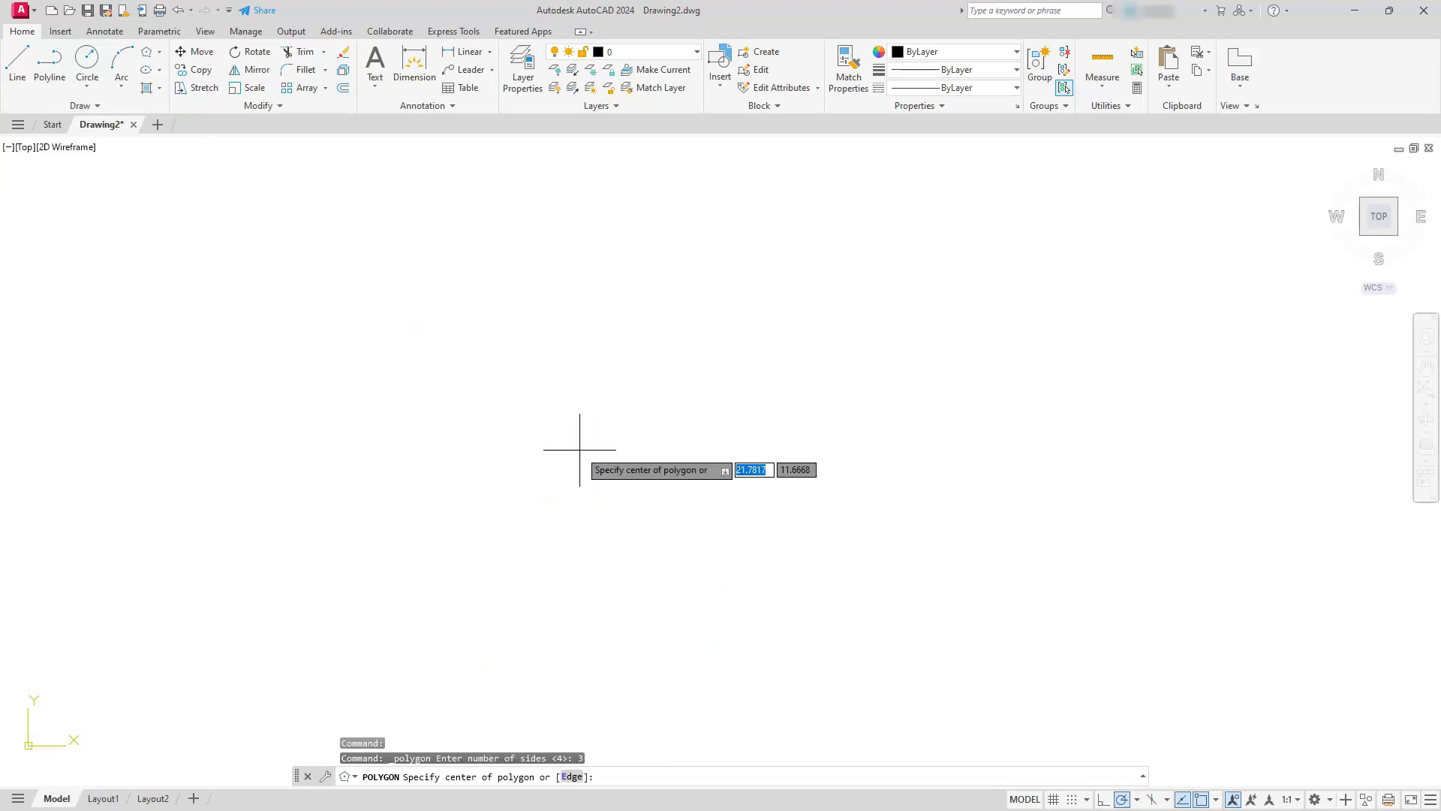
left_click(595, 497)
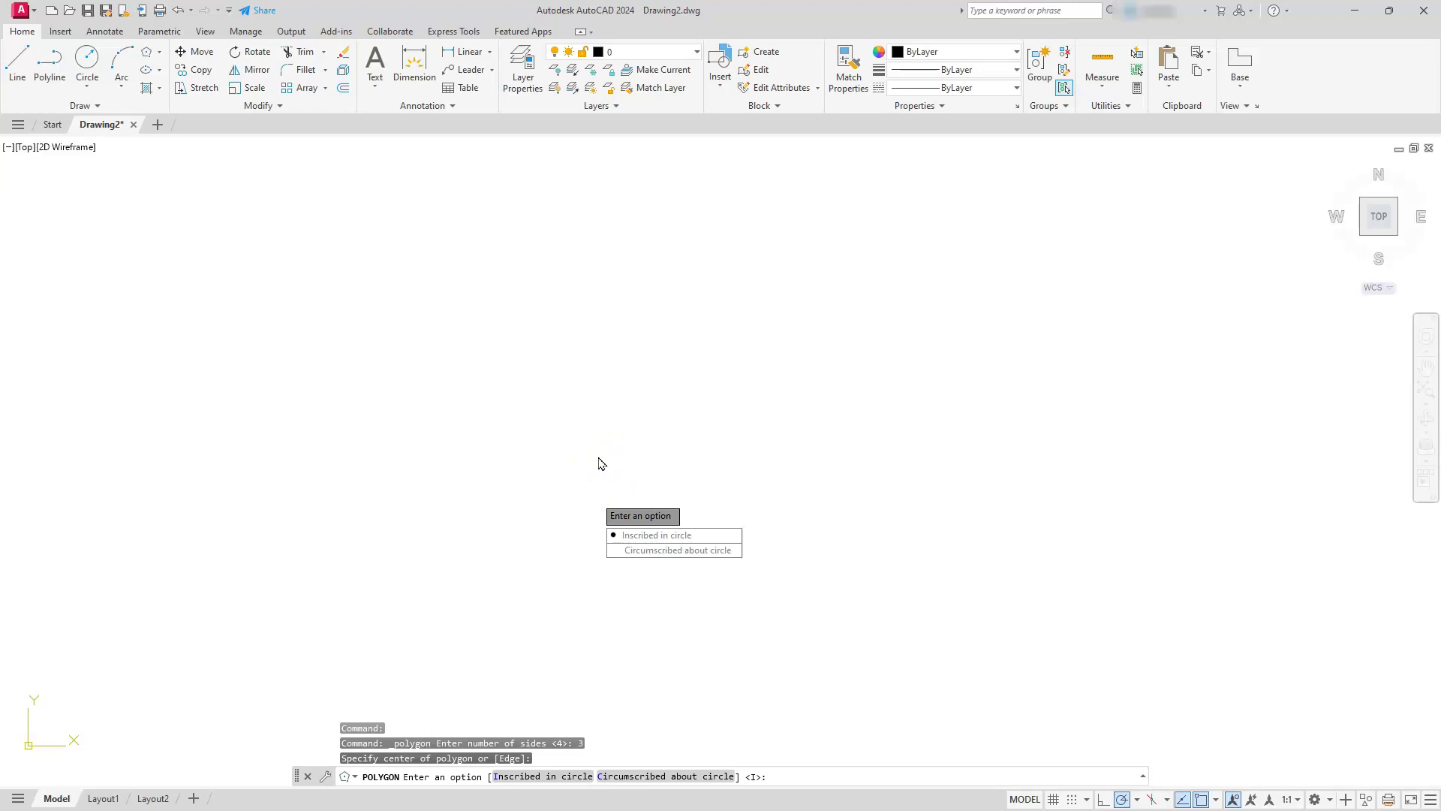
left_click(638, 534)
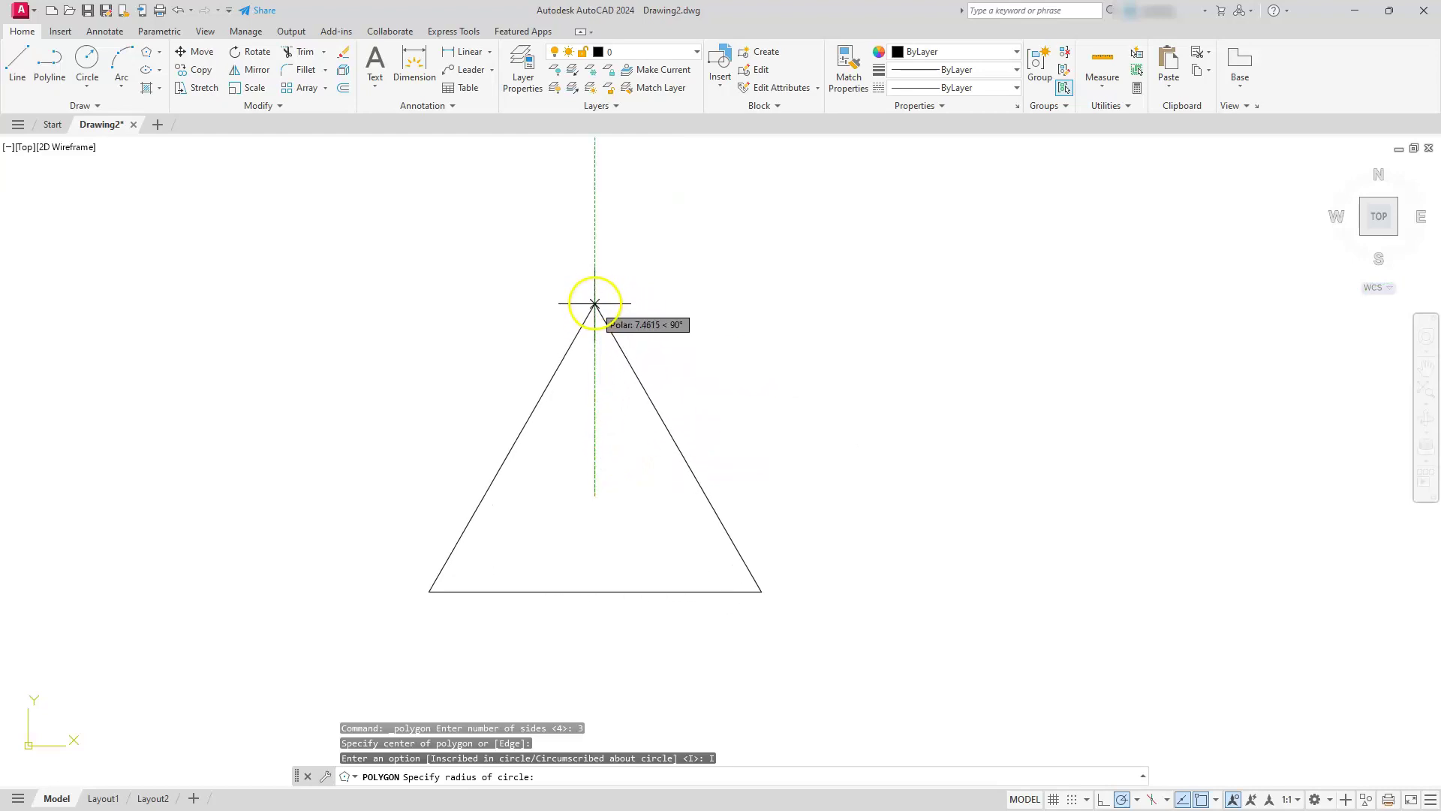
left_click(594, 289)
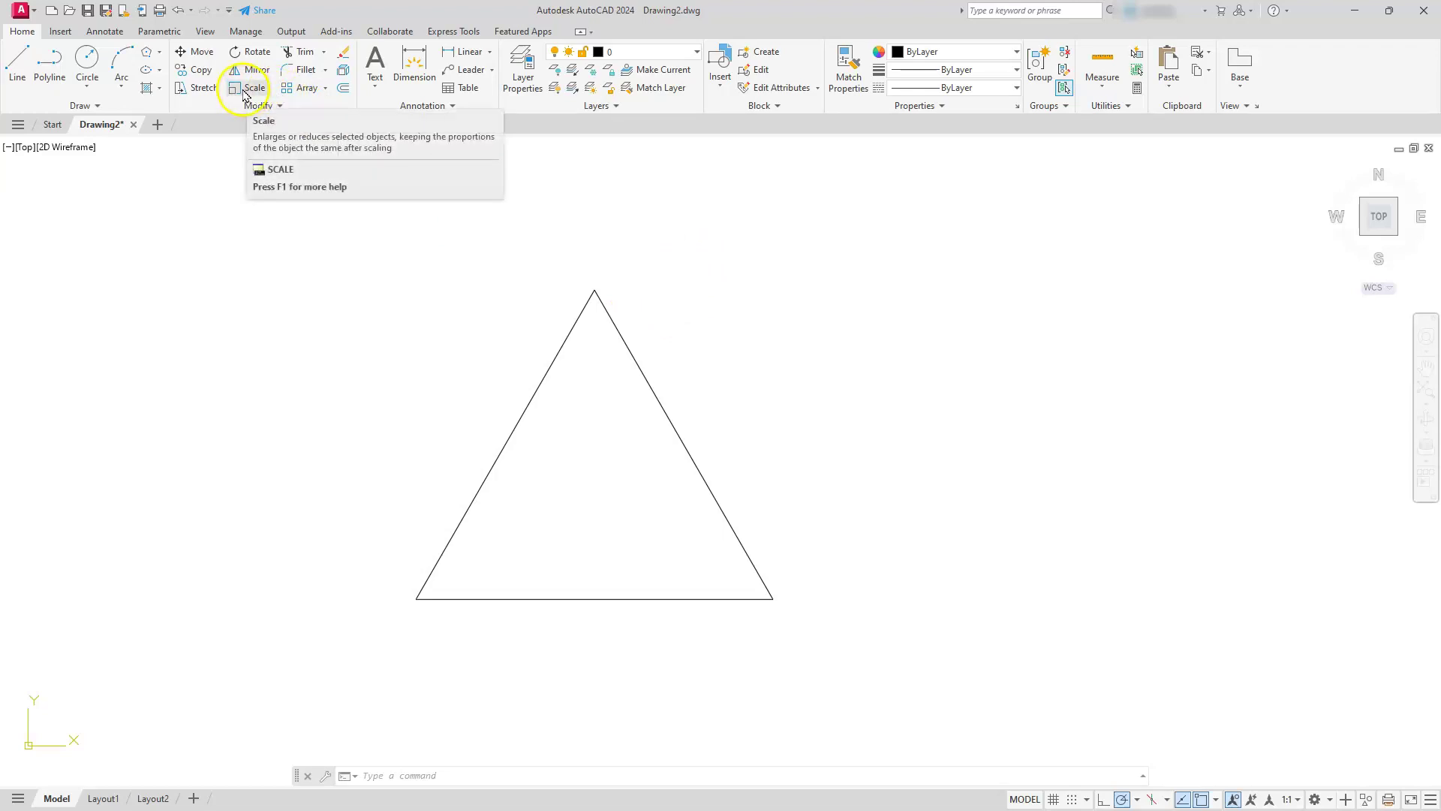
Scale the triangle from its lower-left corner, taking a side as the reference length.
left_click(237, 90)
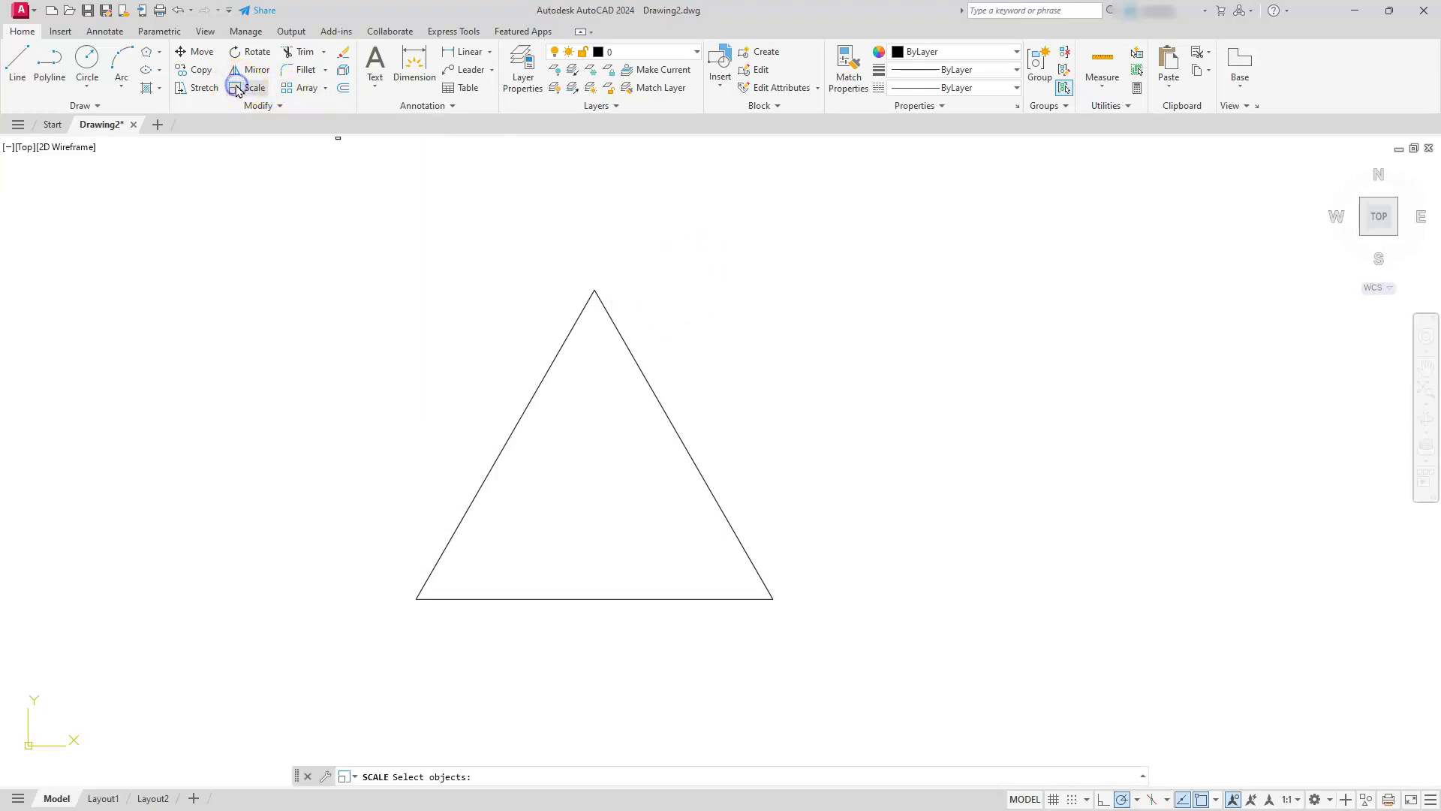
left_click(519, 598)
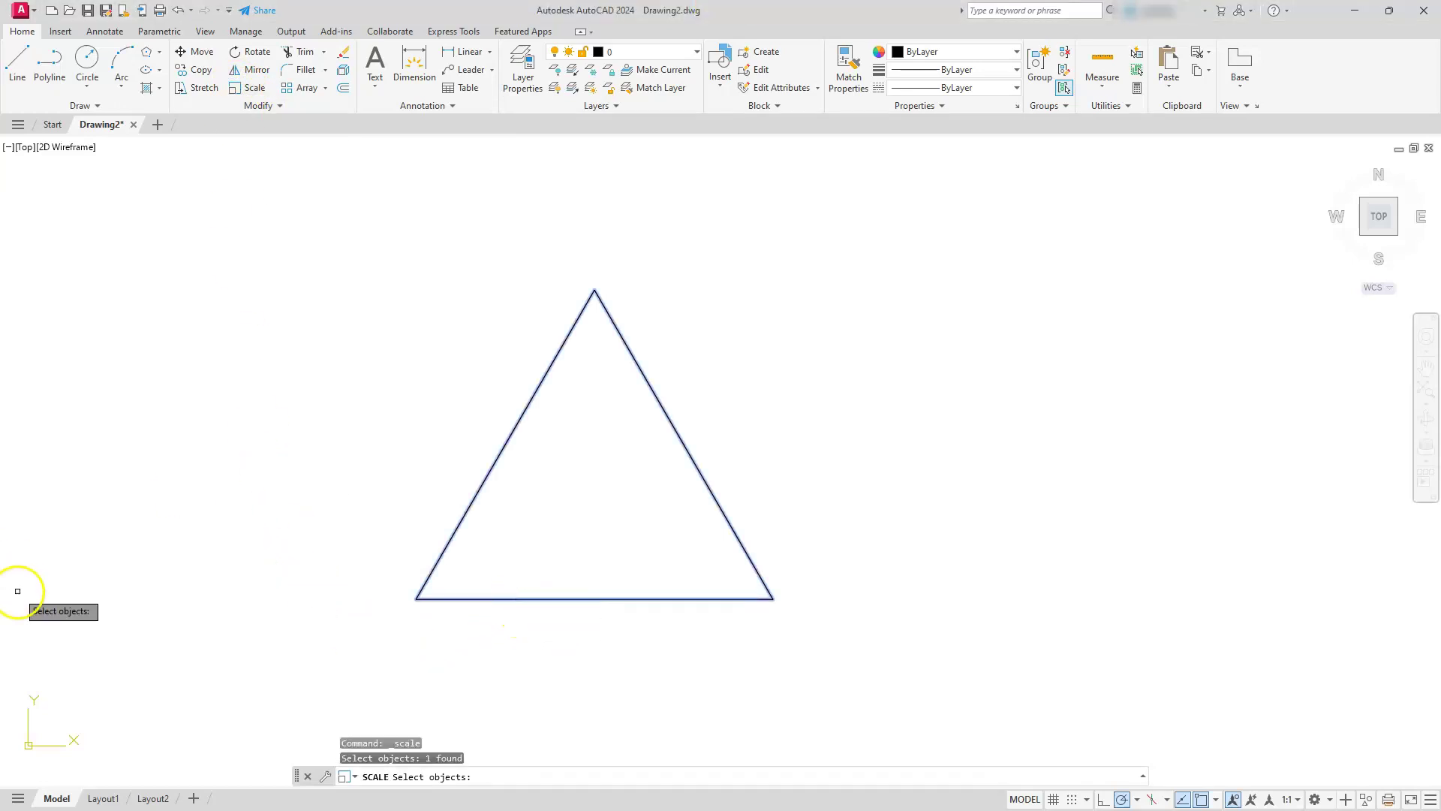
key("Return")
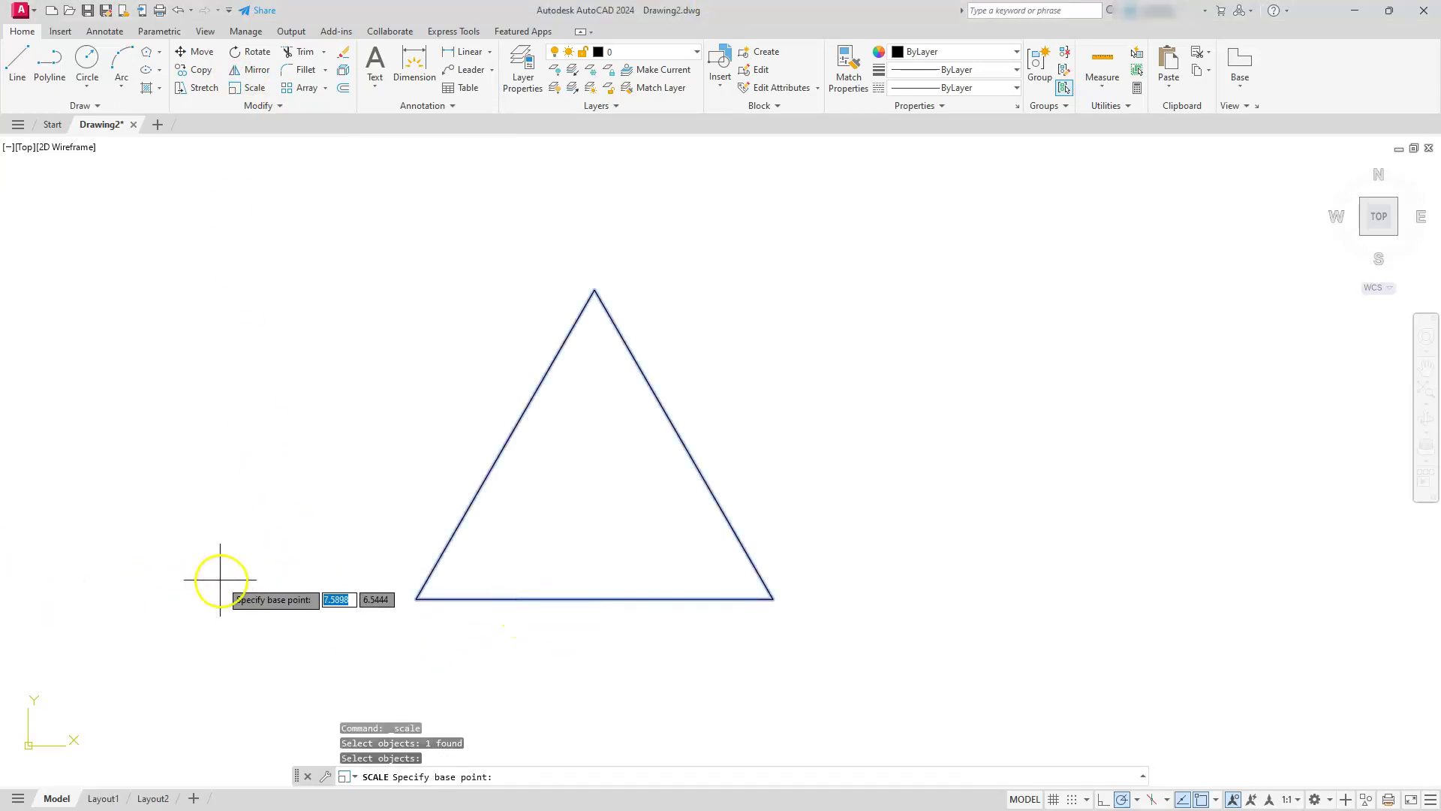
left_click(416, 599)
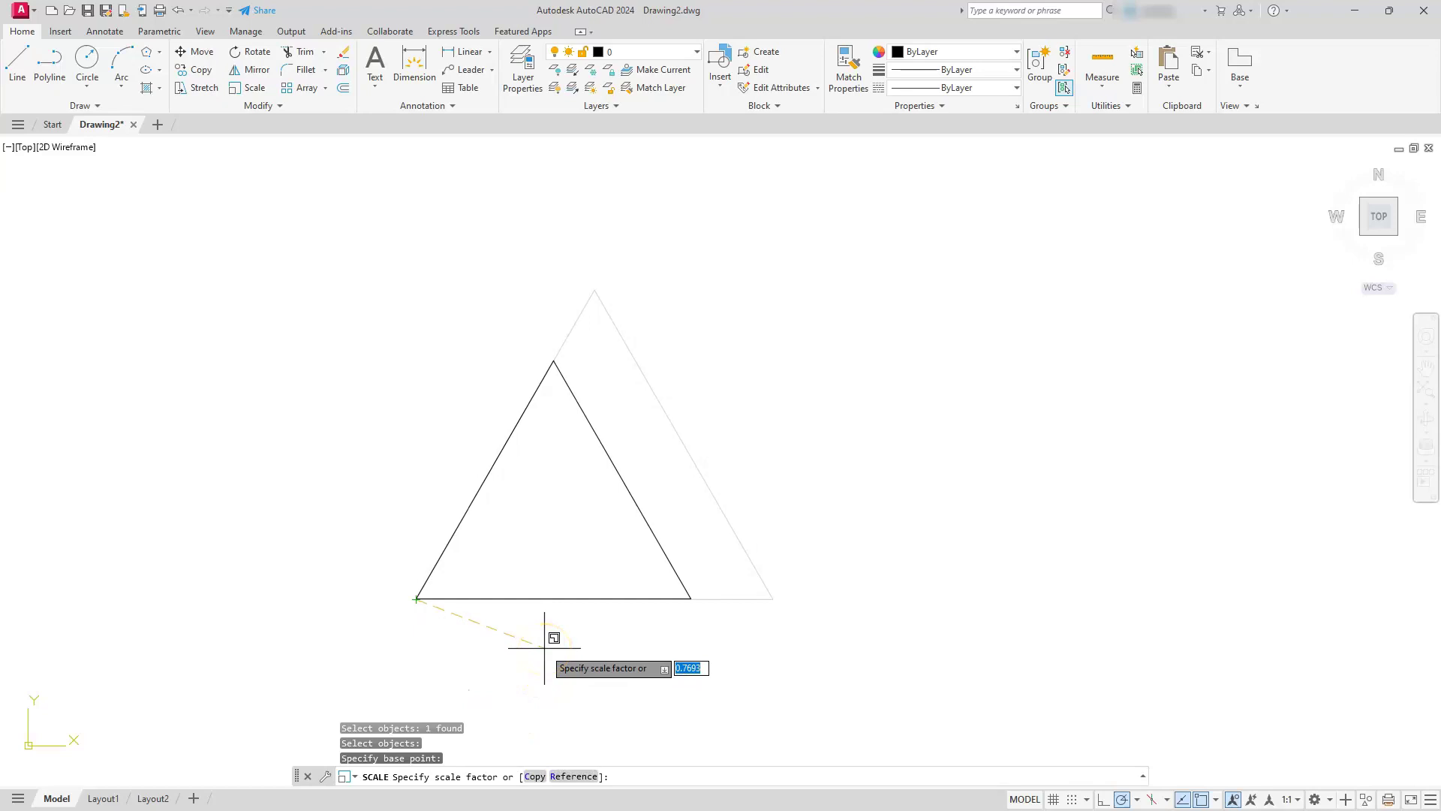
left_click(561, 664)
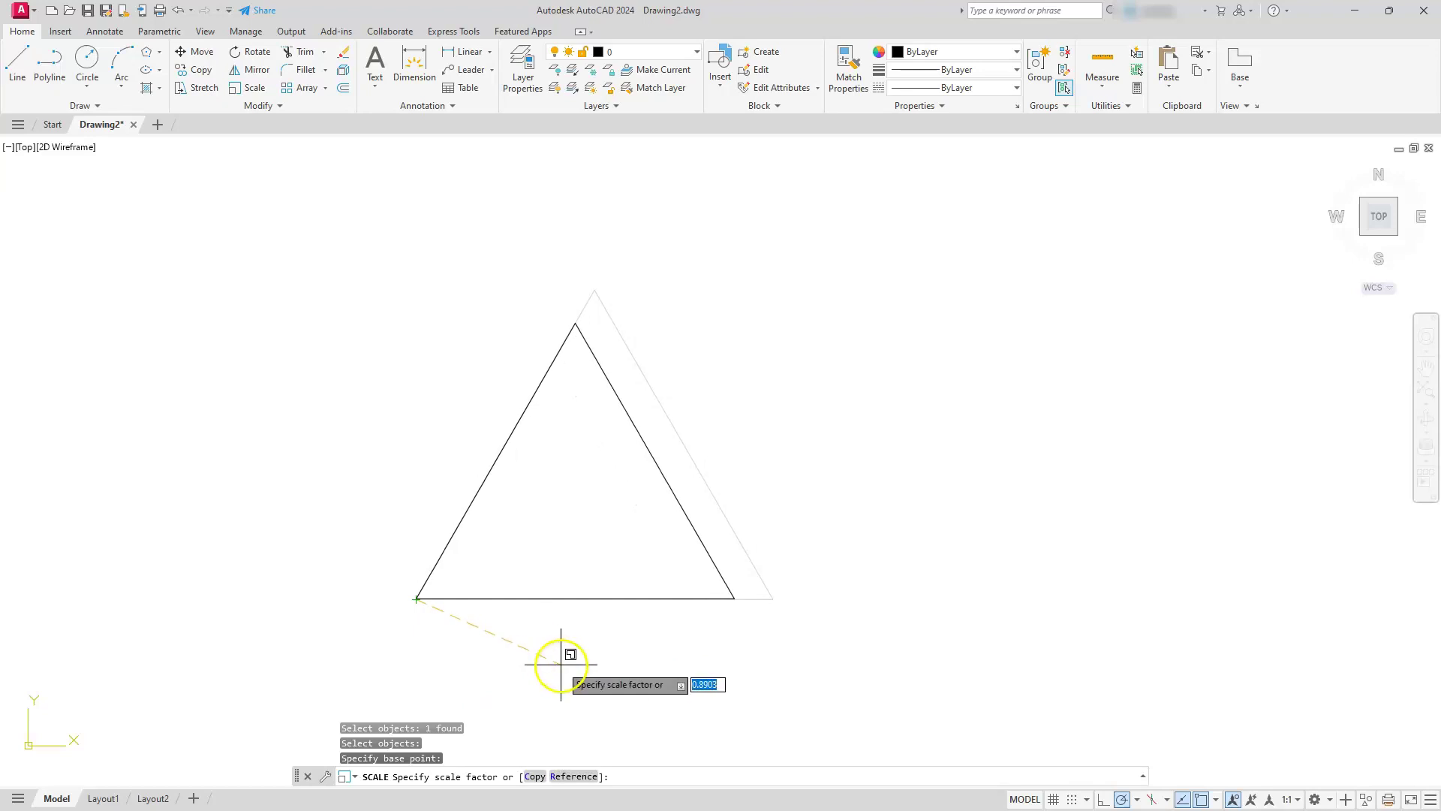
left_click(573, 777)
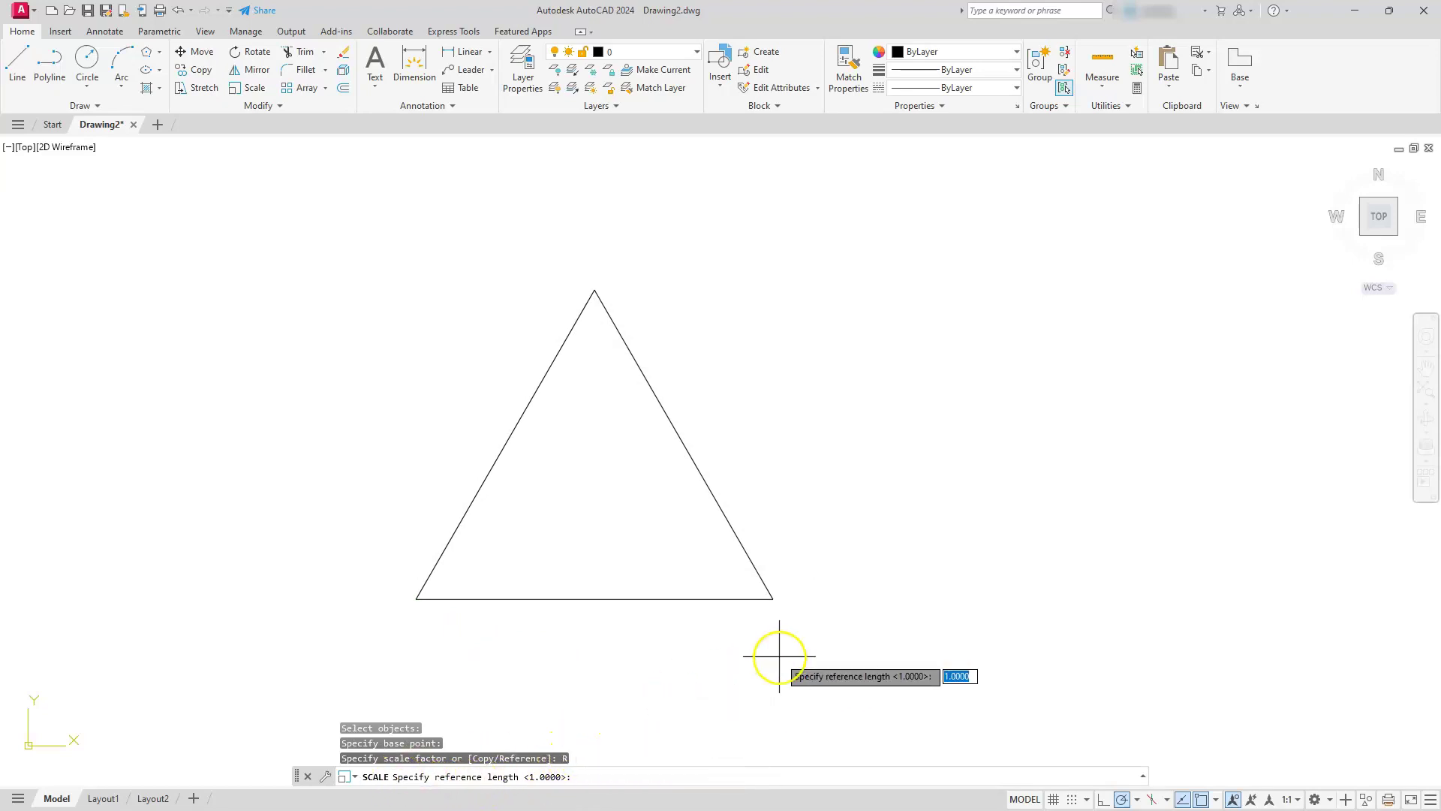
left_click(595, 289)
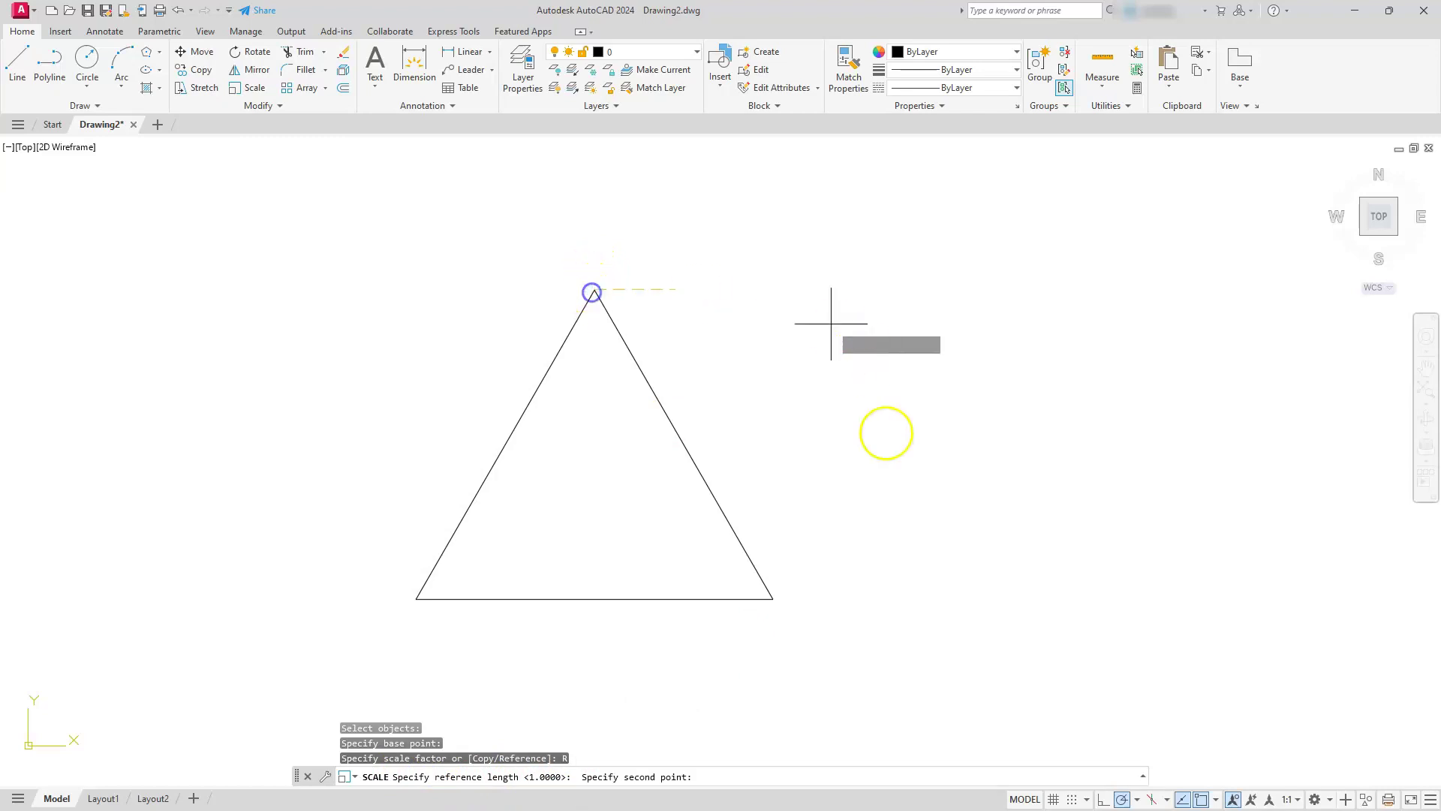
left_click(774, 598)
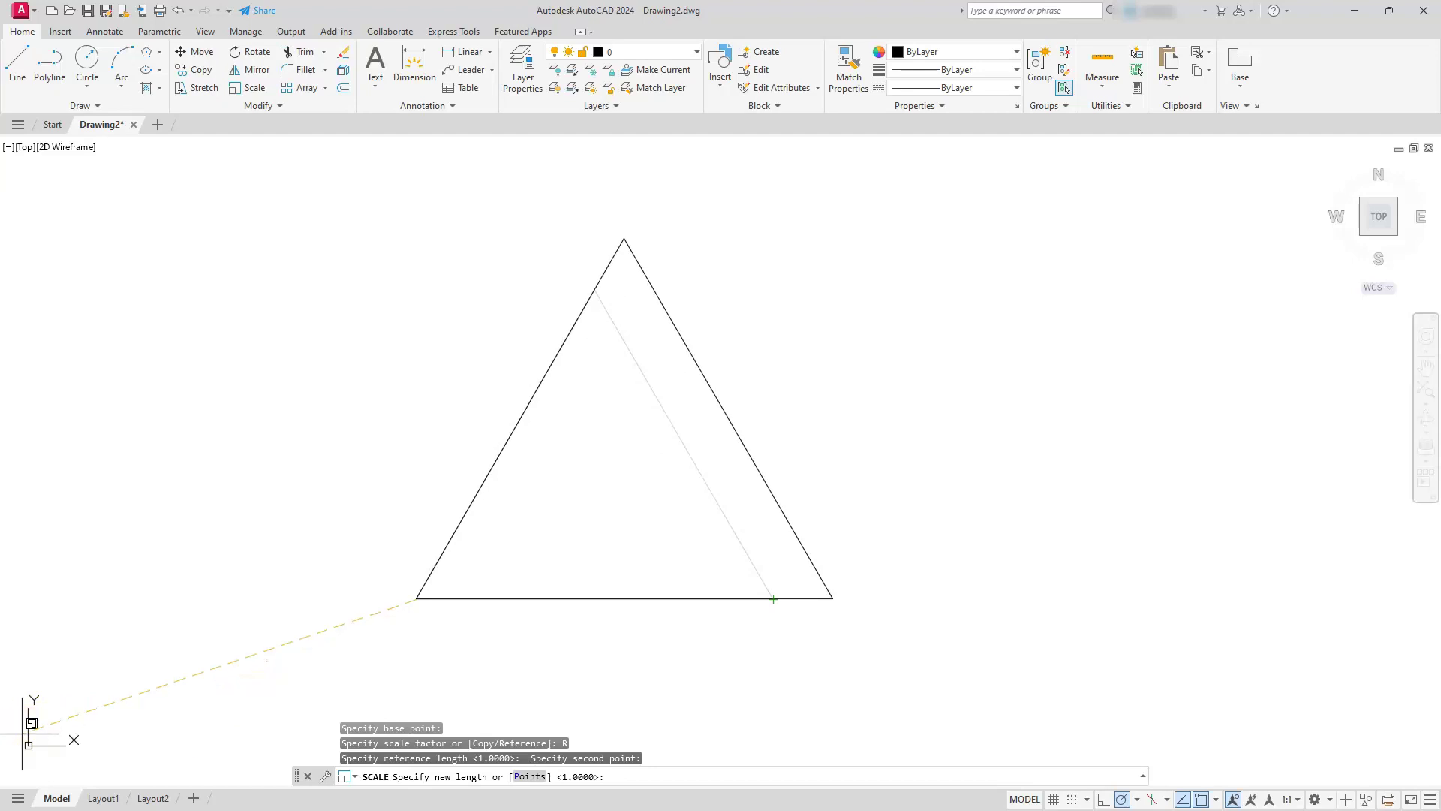
Highlight the right, left and bottom 174 dimensions on EX03 in yellow.
key("alt+Tab")
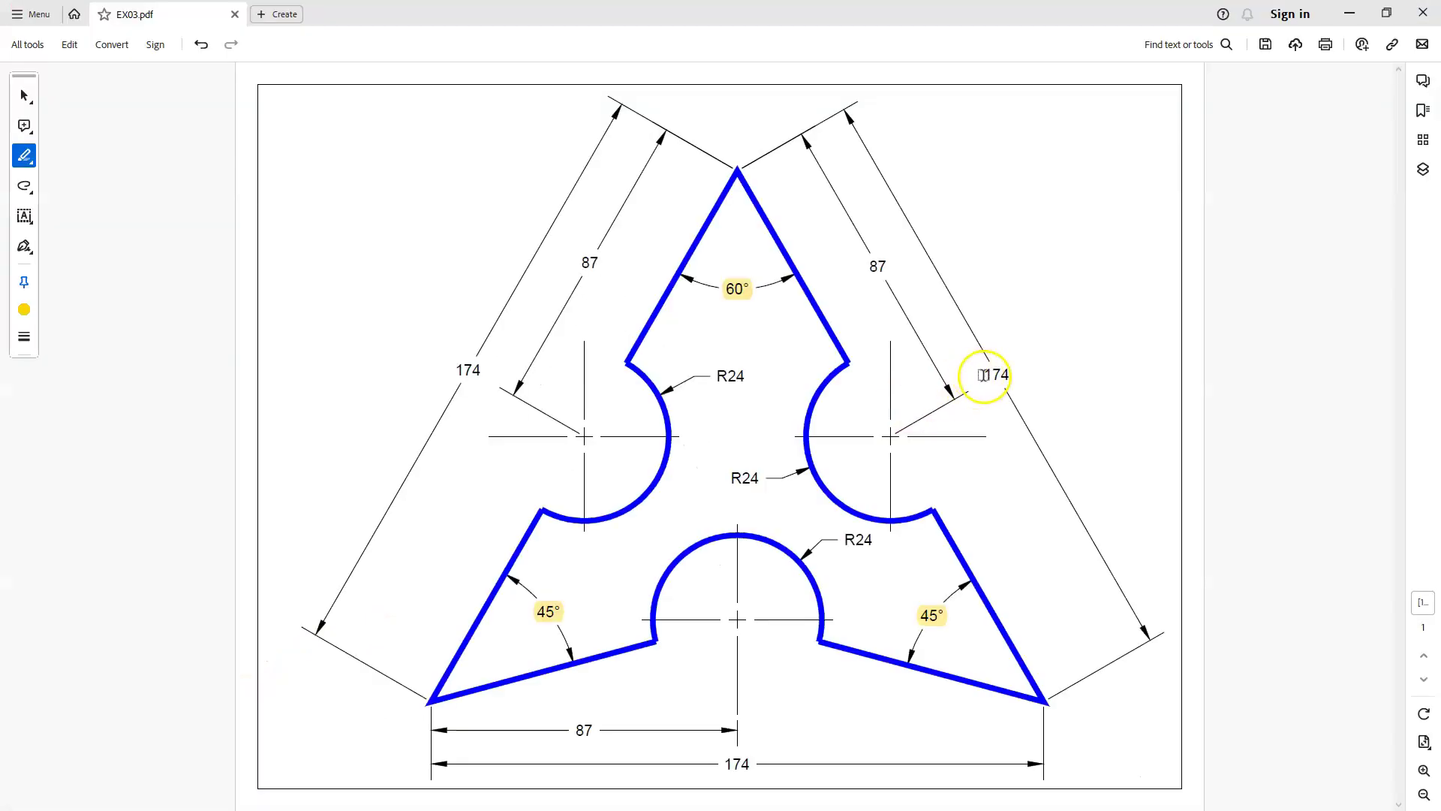
left_click_drag(980, 373, 1021, 375)
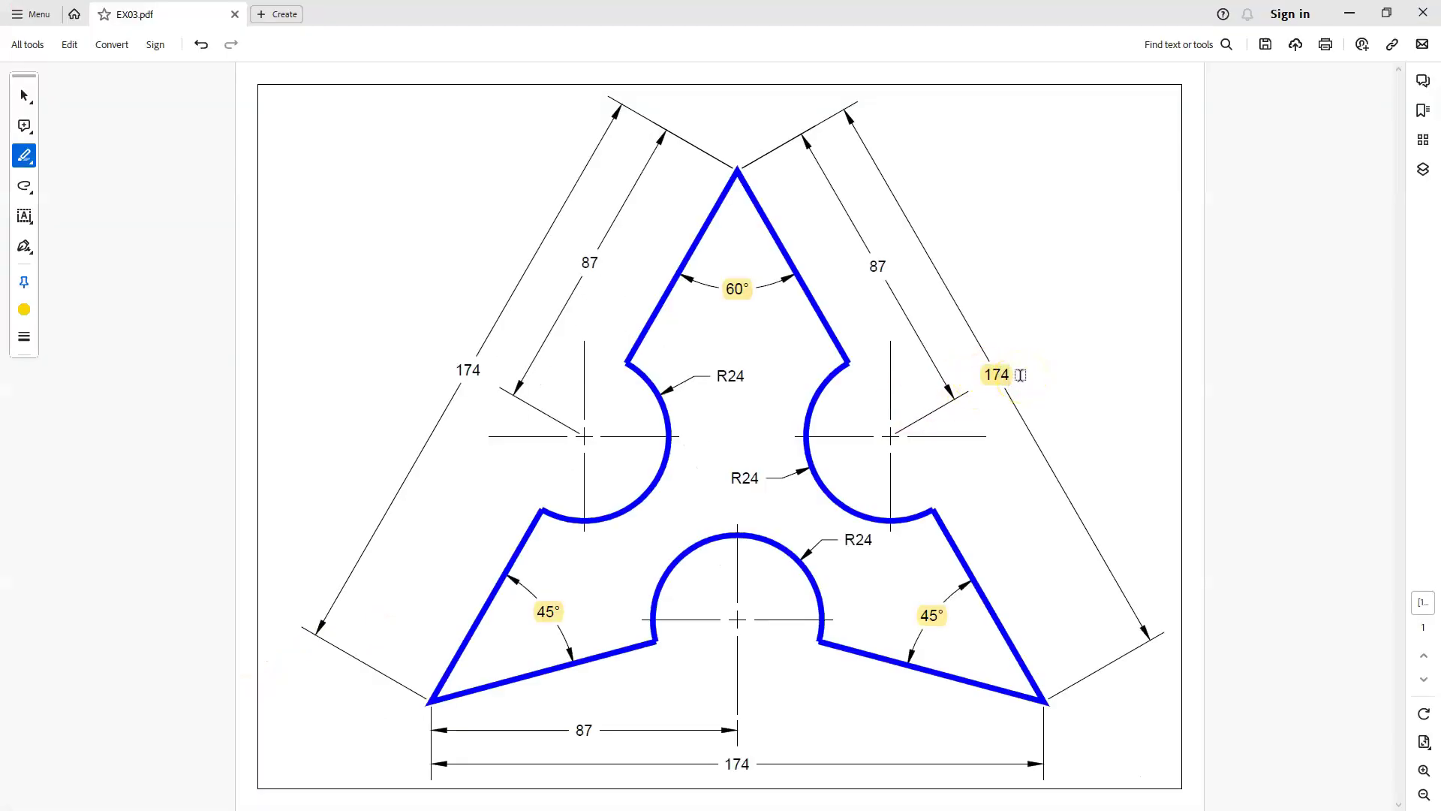
left_click_drag(452, 370, 480, 371)
left_click_drag(724, 764, 758, 769)
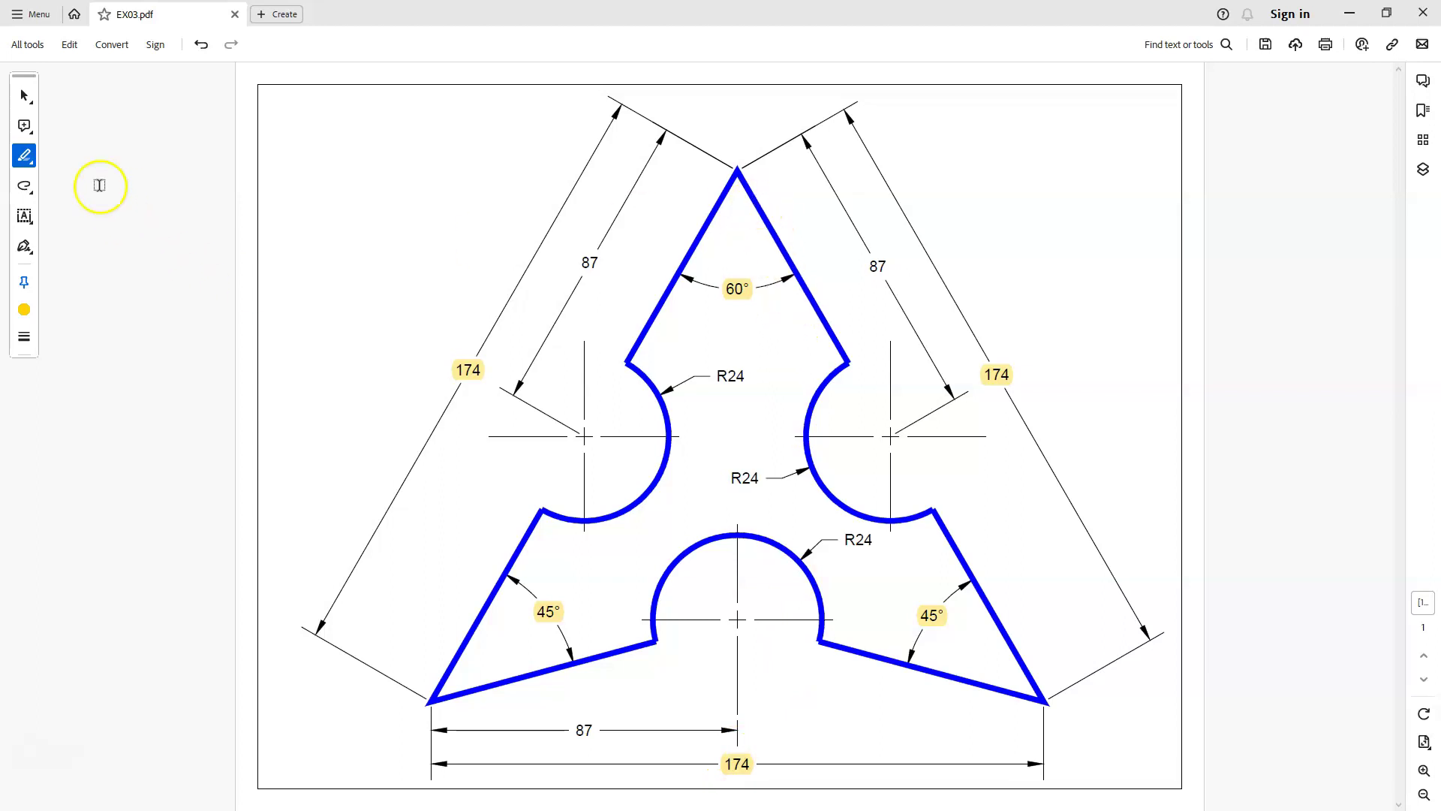
Circle the top apex, bottom-right corner and right 174 dimension in red, then return to AutoCAD.
left_click(26, 192)
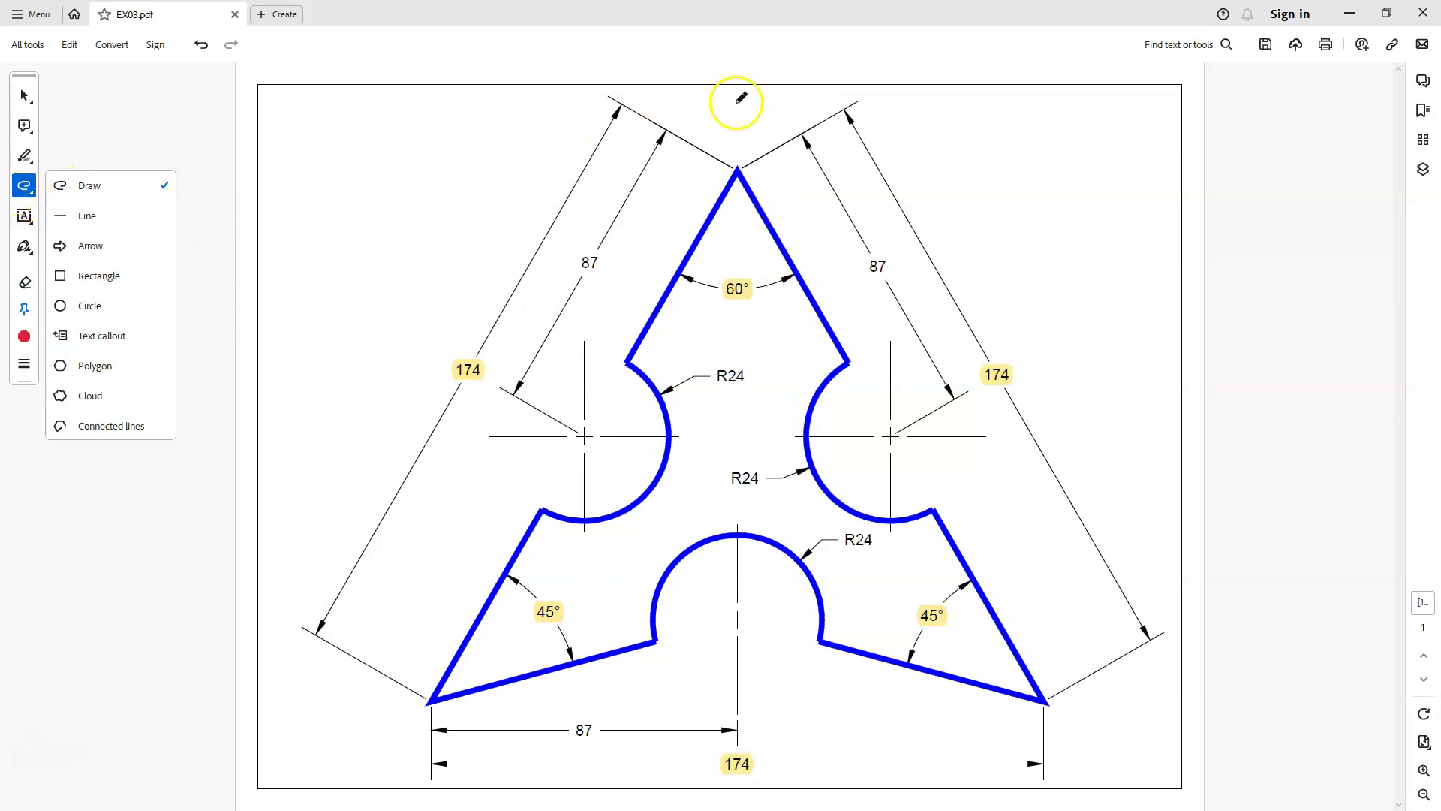
mouse_move(739, 156)
left_mouse_down()
mouse_move(750, 168)
mouse_move(736, 154)
left_mouse_up()
mouse_move(1033, 679)
left_mouse_down()
mouse_move(1040, 710)
mouse_move(1062, 683)
mouse_move(1036, 680)
left_mouse_up()
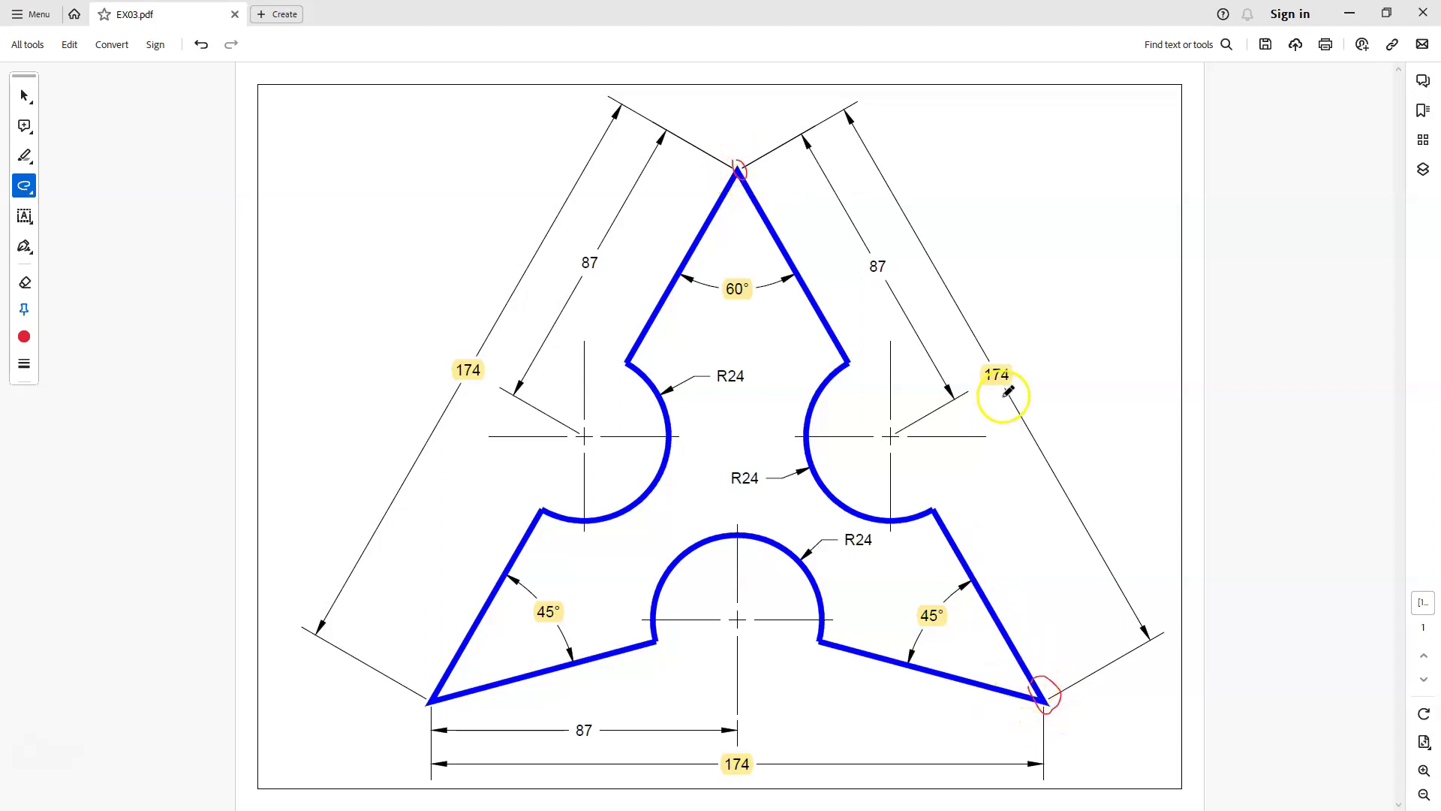
mouse_move(1007, 392)
left_mouse_down()
mouse_move(1006, 360)
mouse_move(984, 362)
mouse_move(1001, 403)
mouse_move(1009, 386)
left_mouse_up()
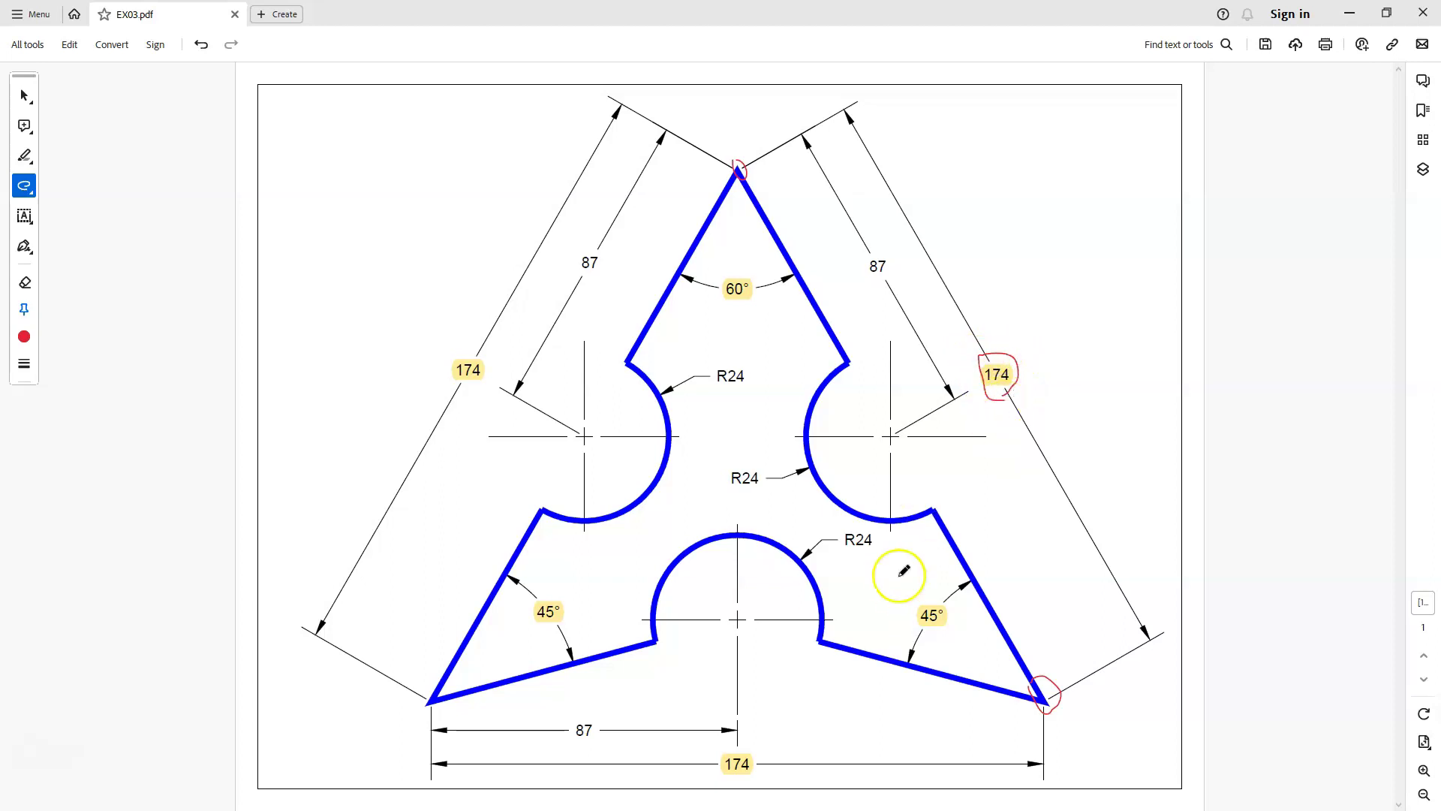
key("alt+Tab")
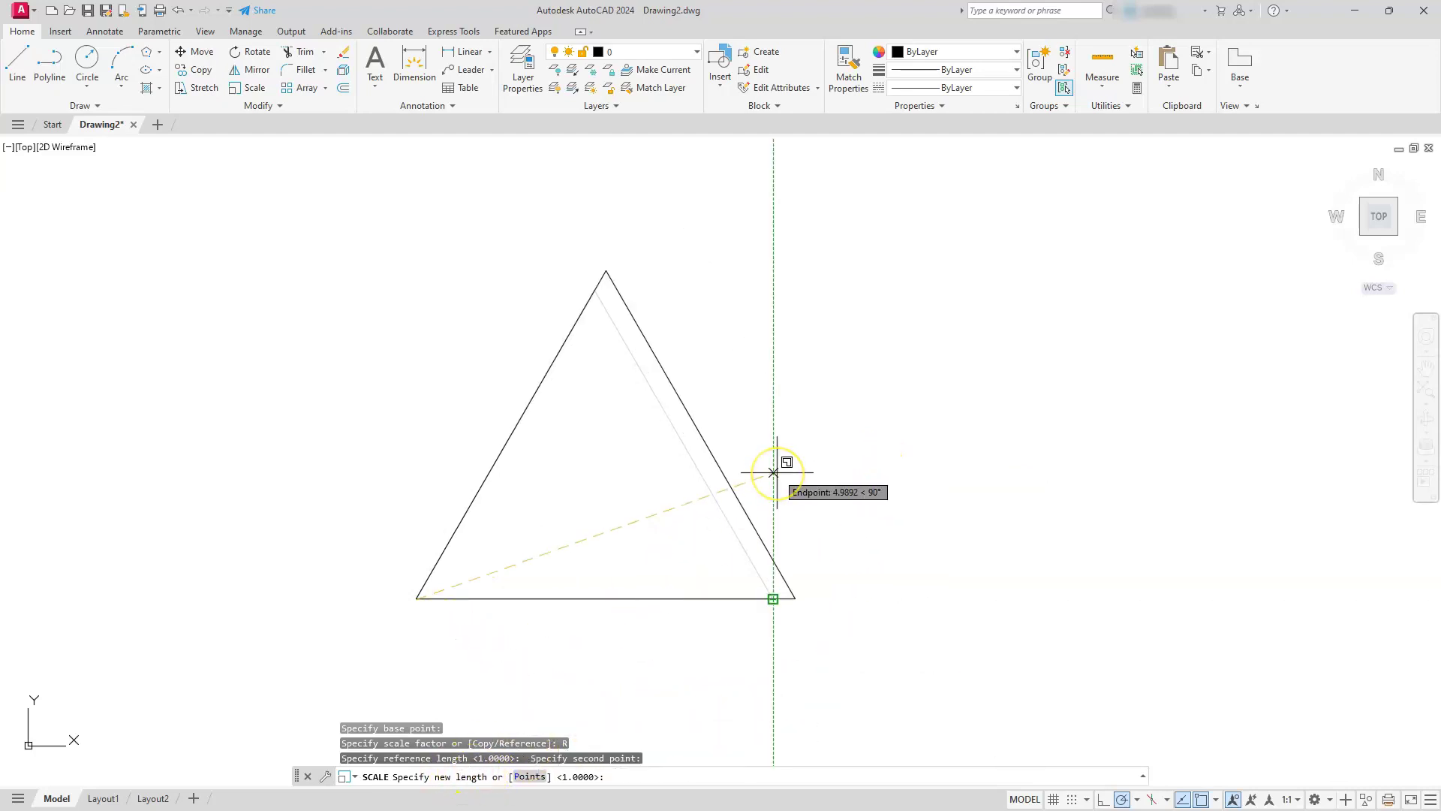
Give the triangle a new side length of 174 and centre it in the view.
type("17")
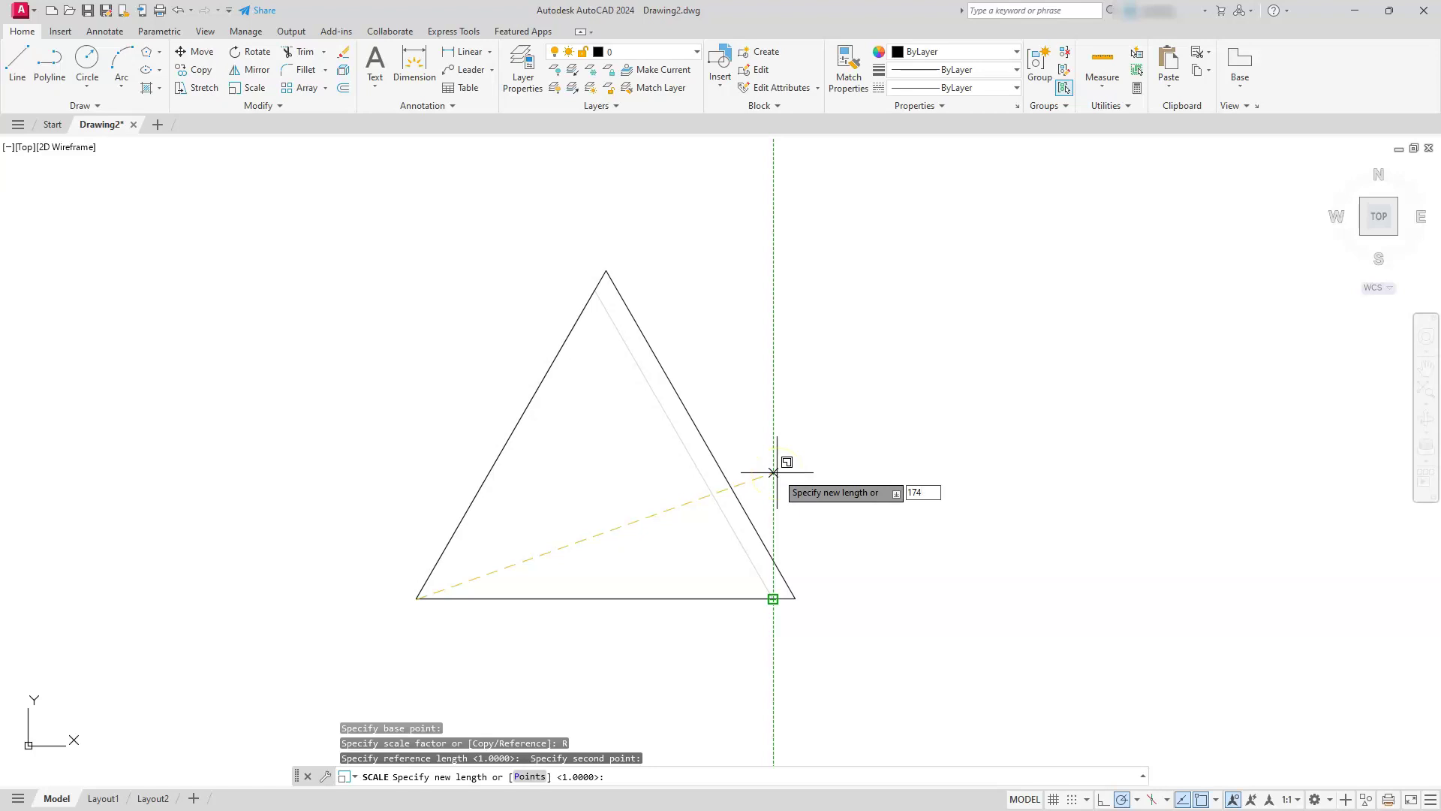
type("4")
key("Return")
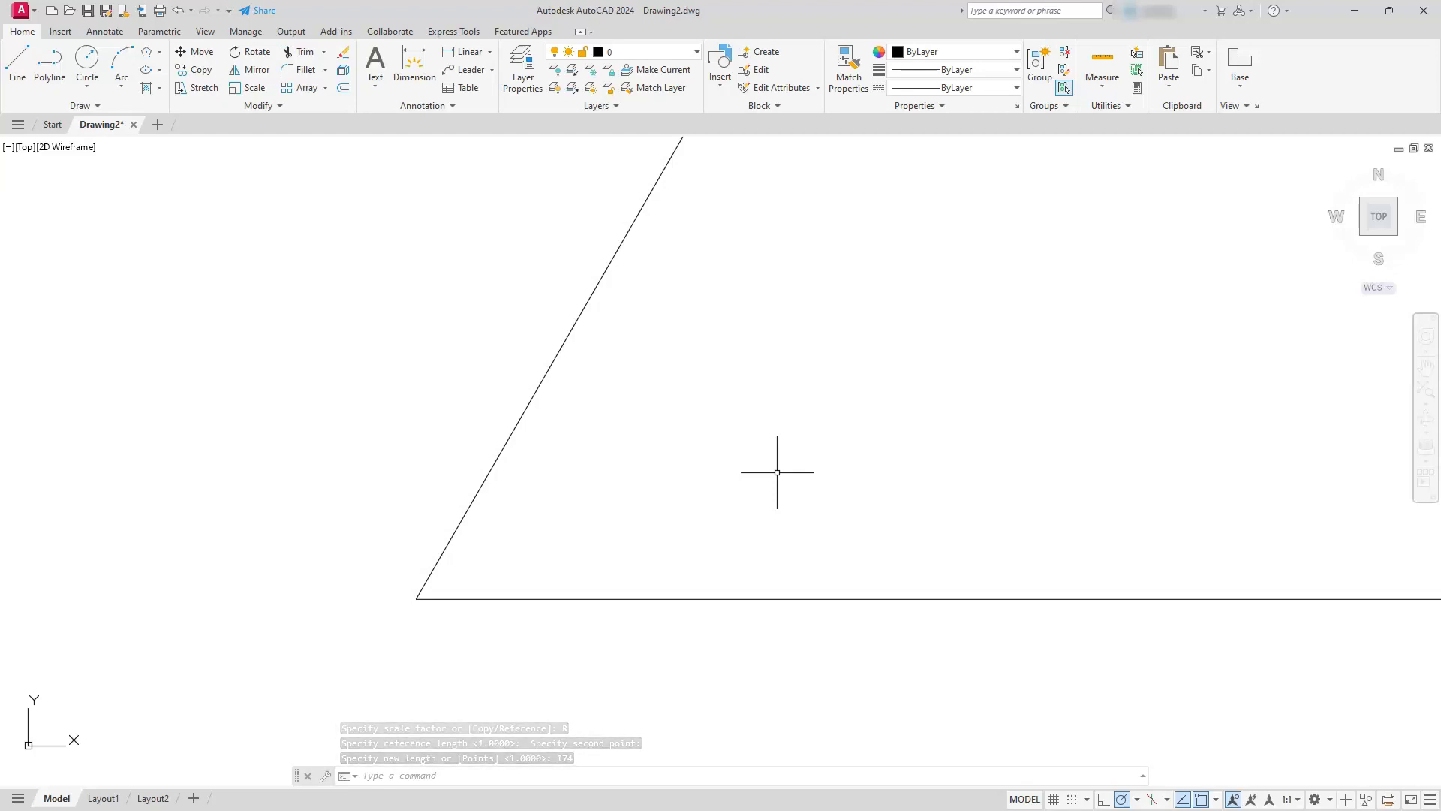
middle_click(784, 464)
middle_click(784, 463)
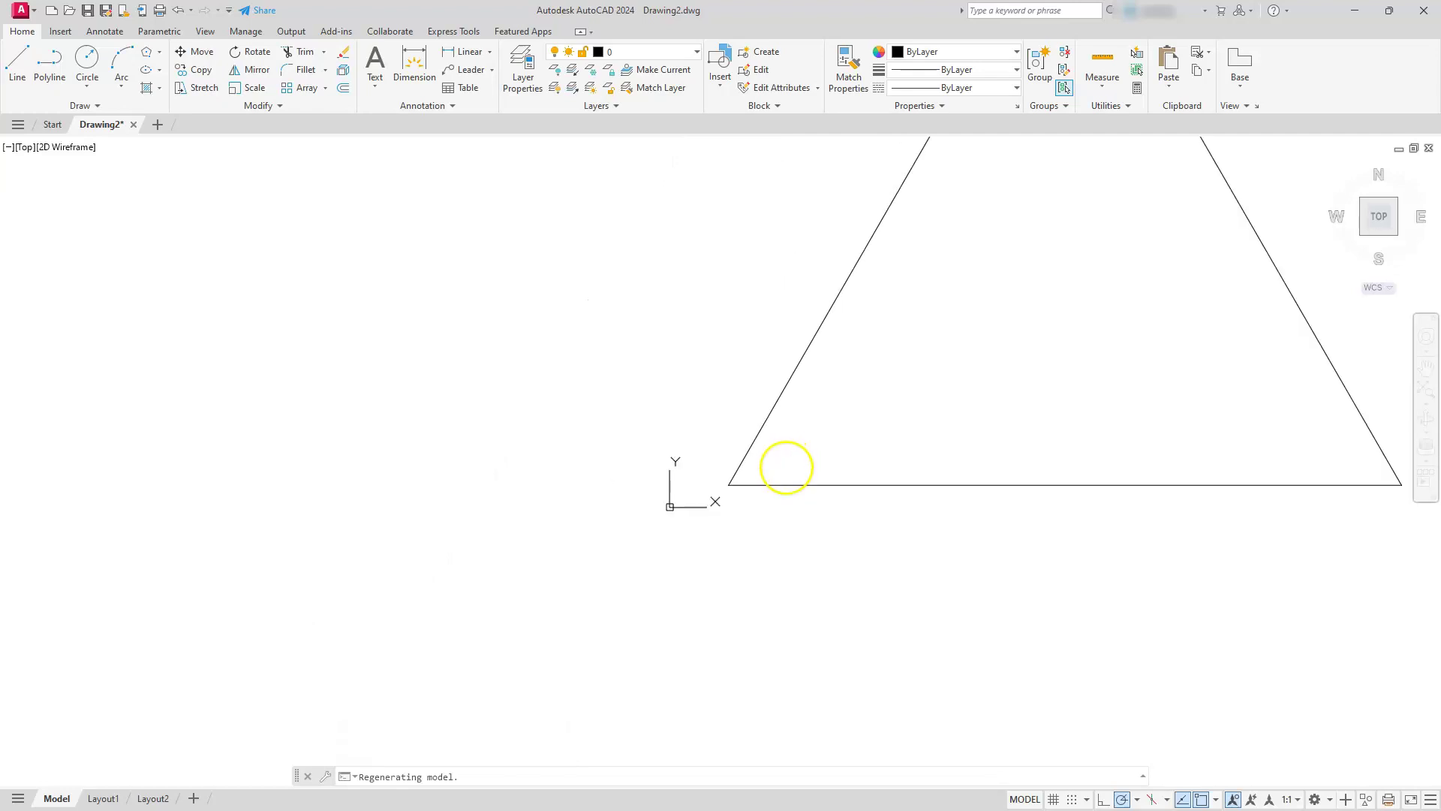
scroll(784, 465, "down", 2)
middle_click_drag(814, 460, 661, 503)
left_click(585, 404)
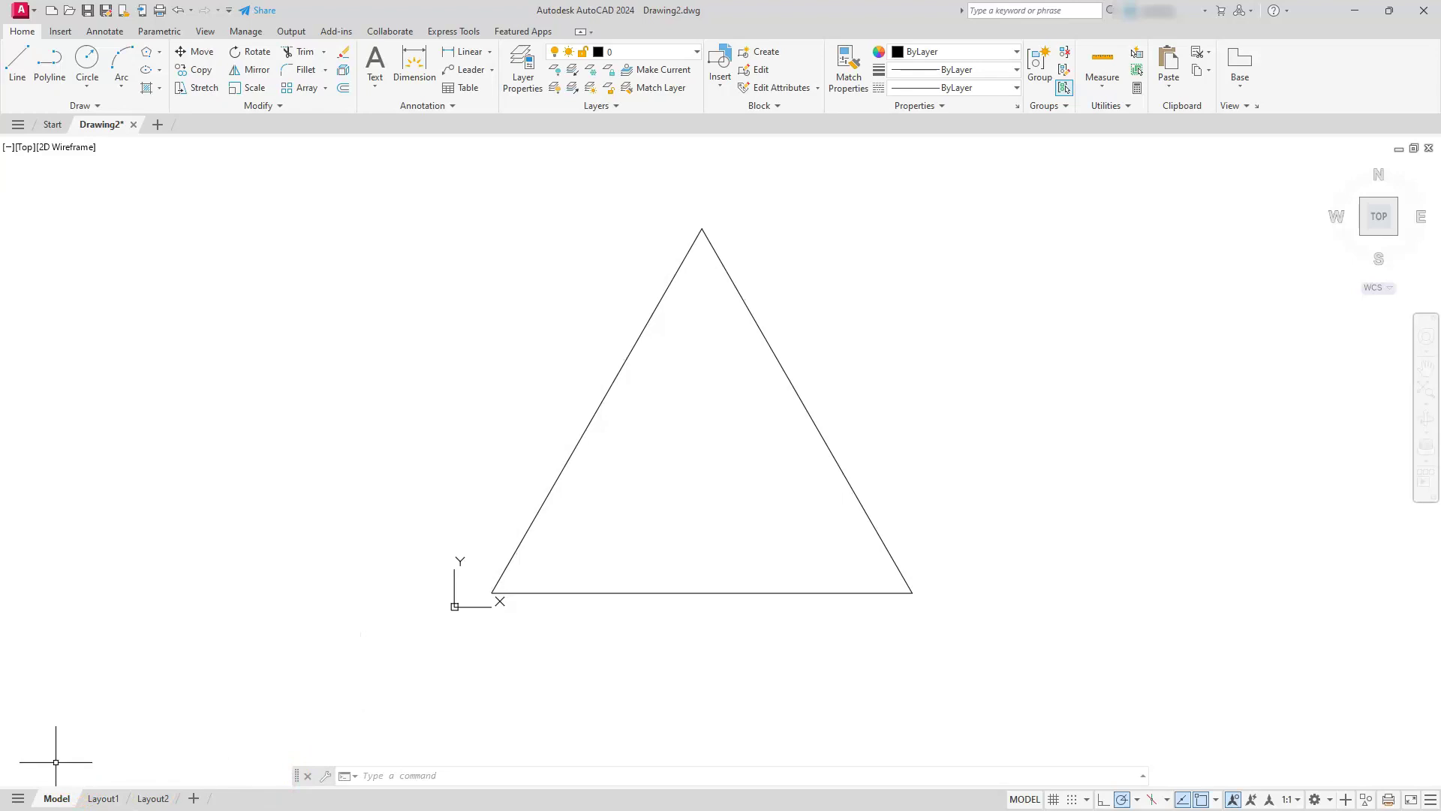
key("alt+Tab")
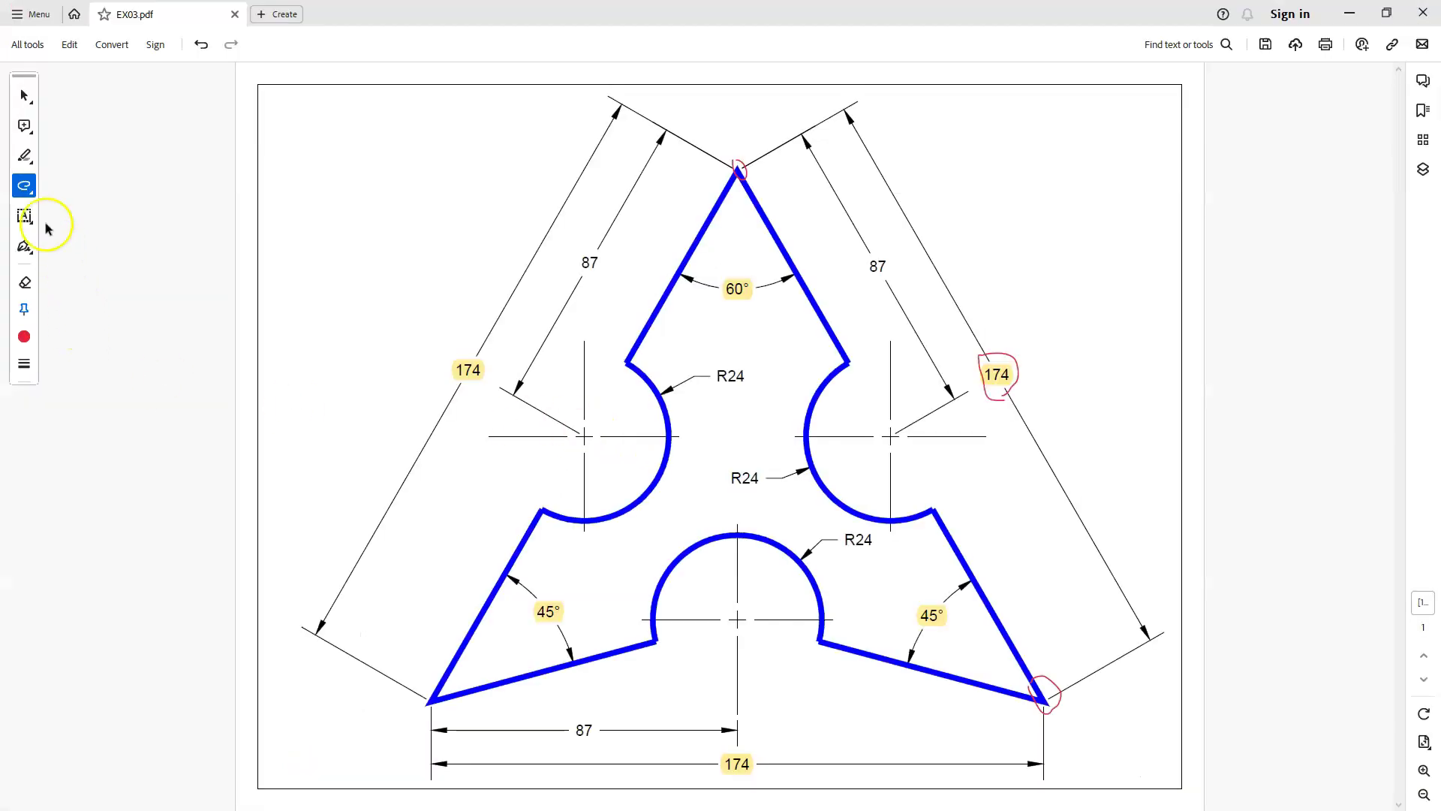
left_click(24, 158)
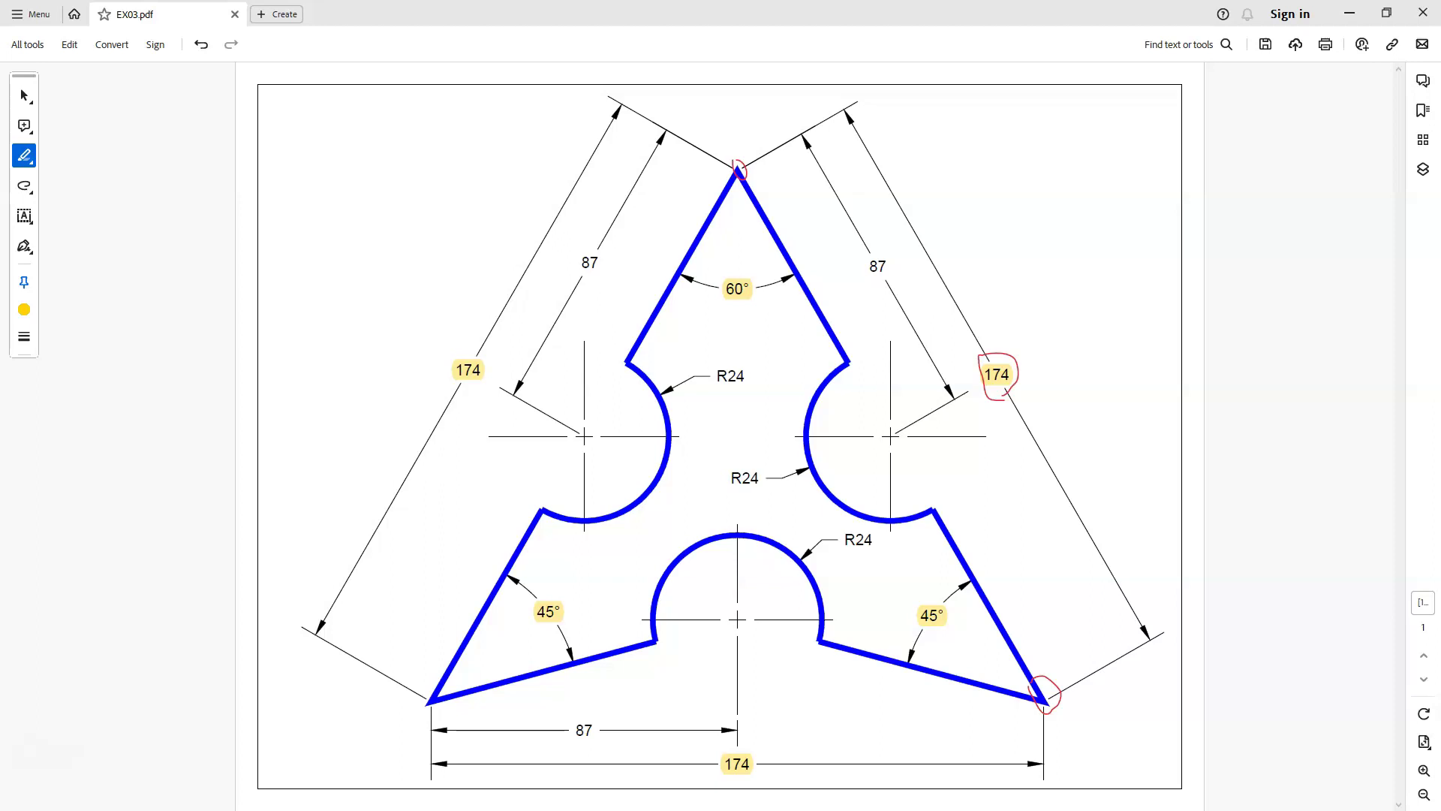
key("alt+Tab")
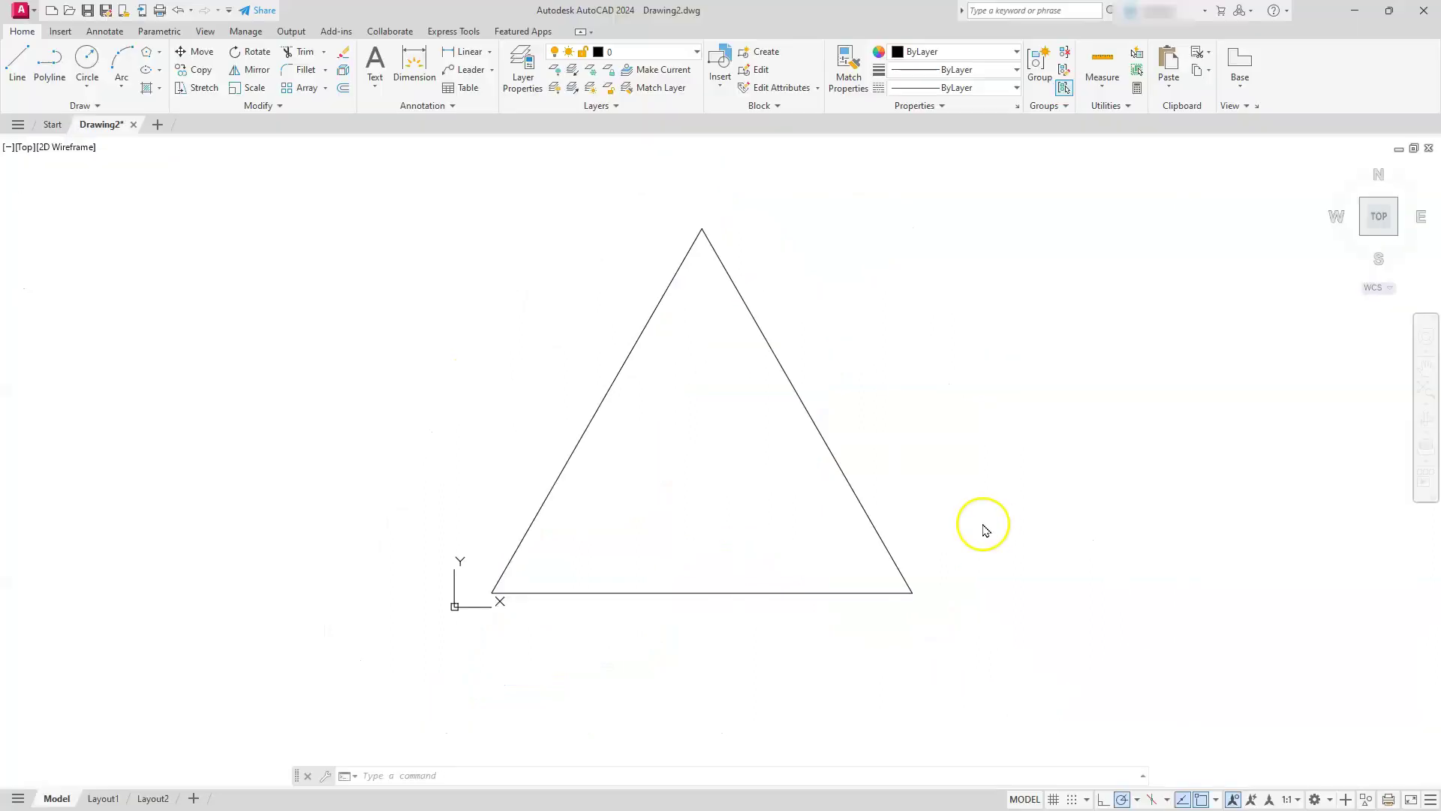
Draw an R24 circle centred on the midpoint of the triangle's right edge.
left_click(1216, 801)
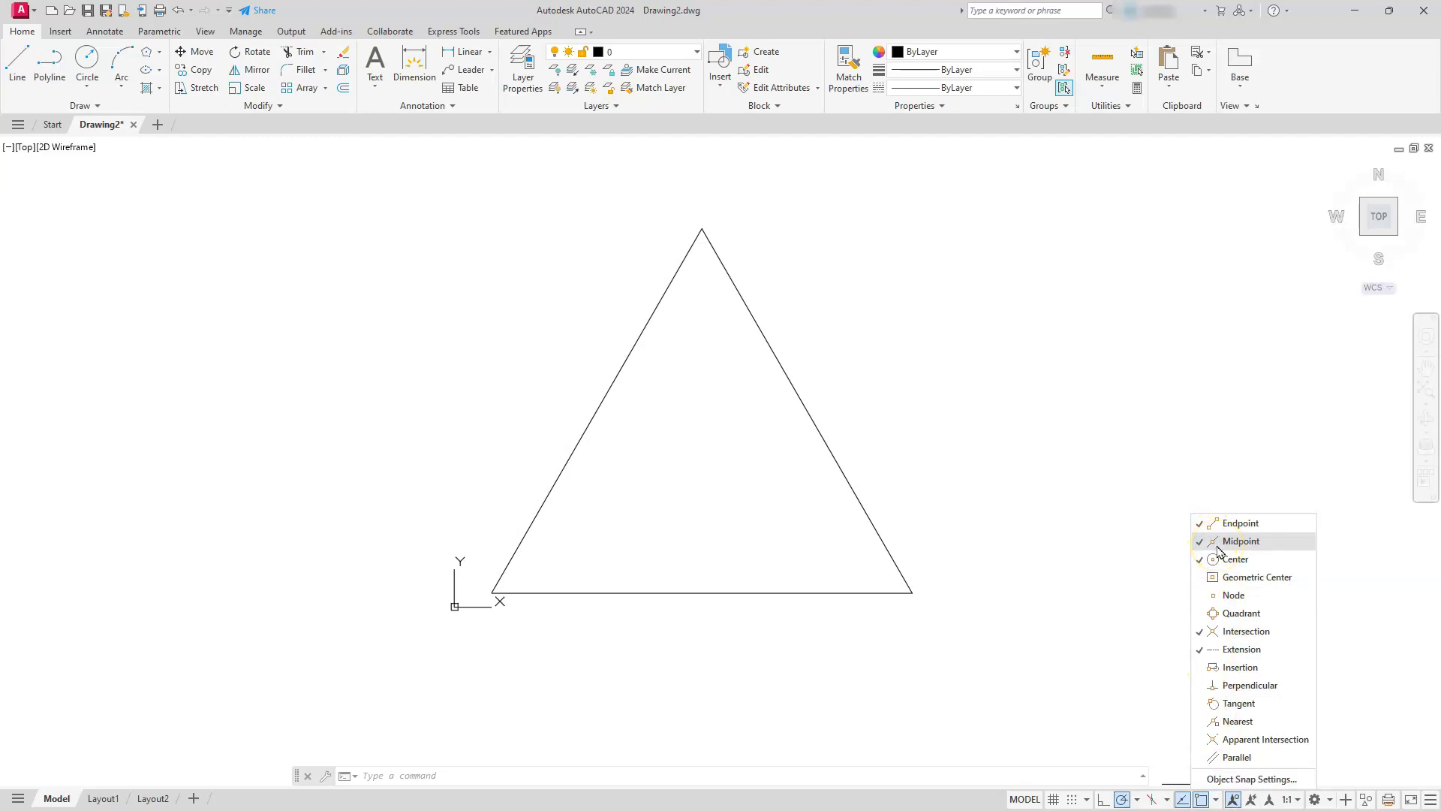
left_click(1000, 488)
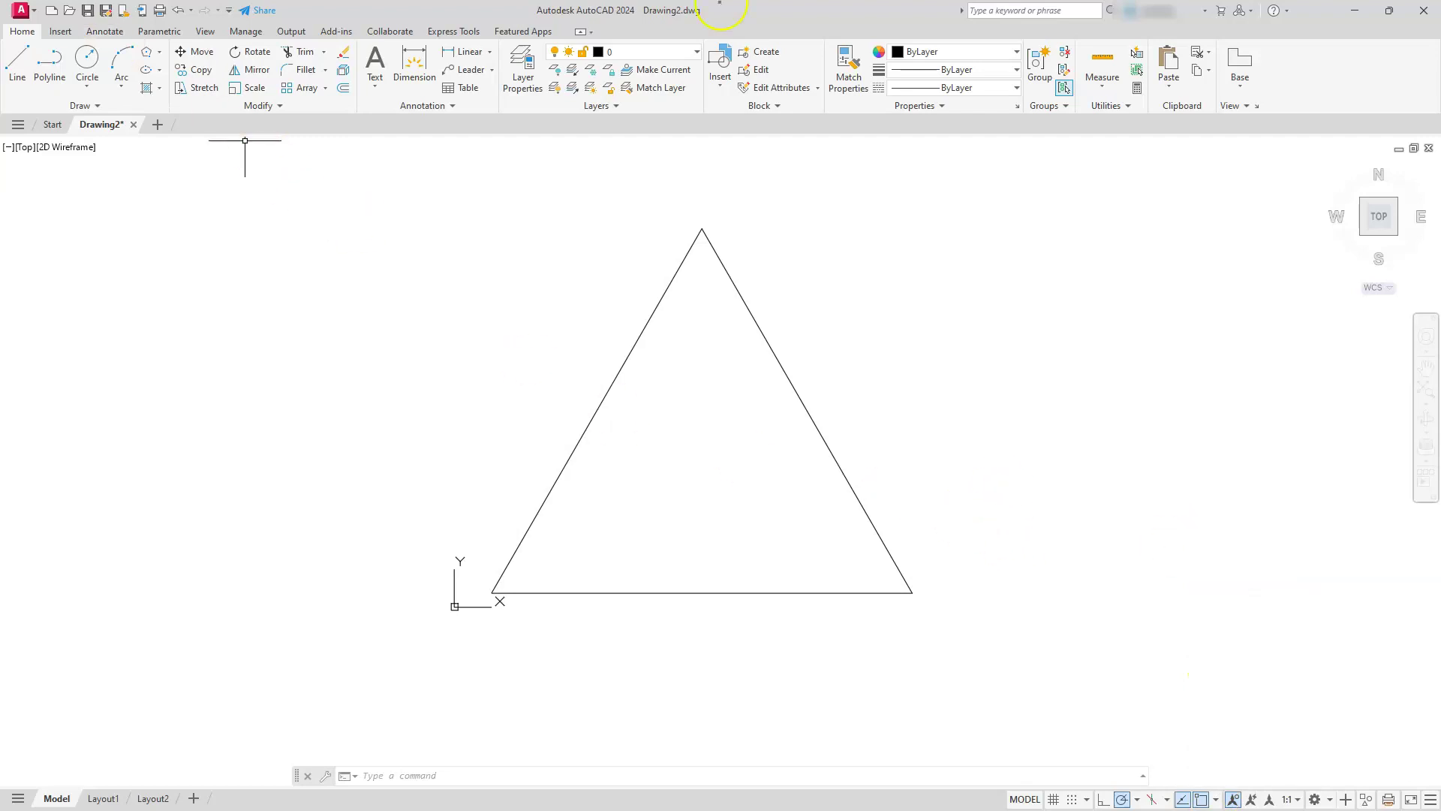
left_click(89, 87)
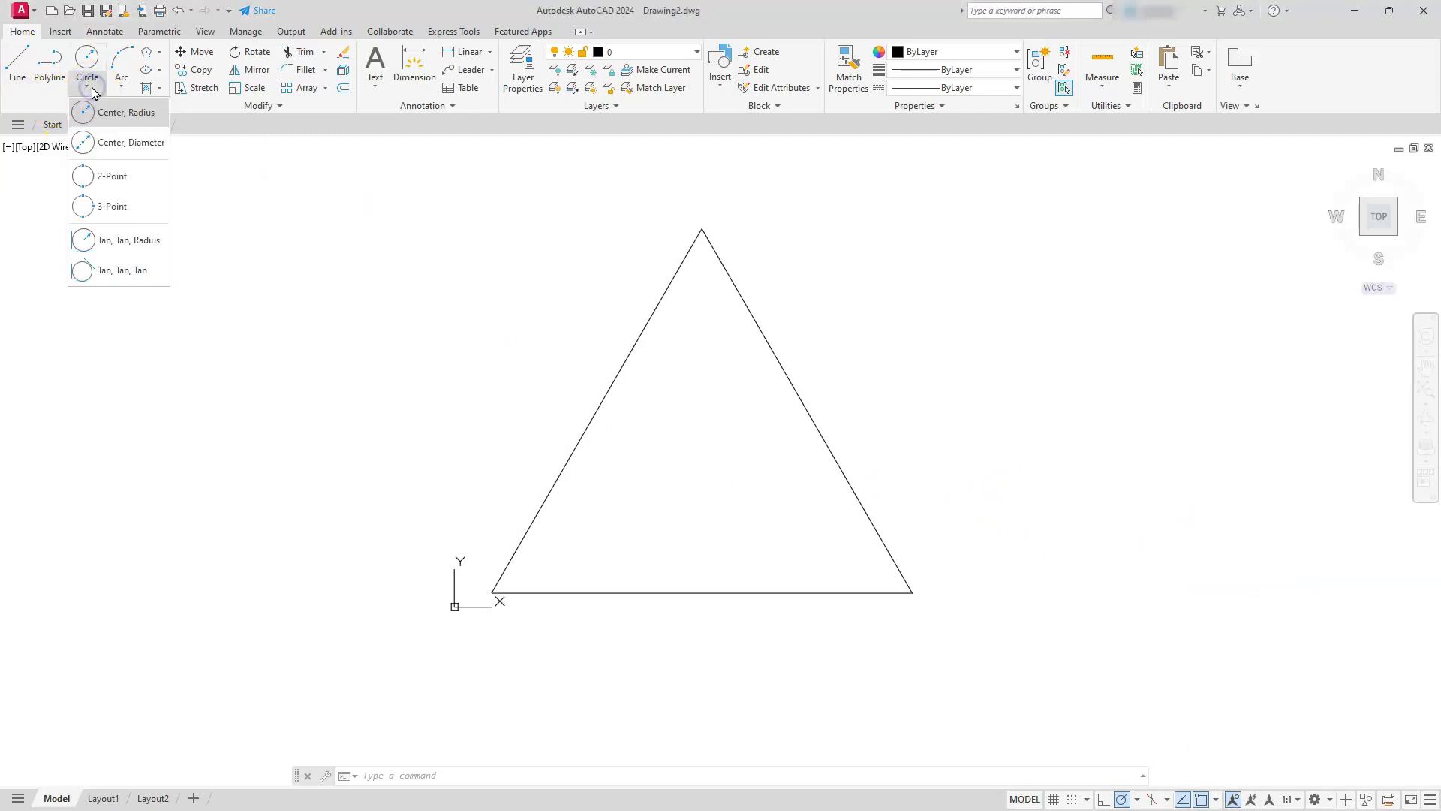
left_click(114, 120)
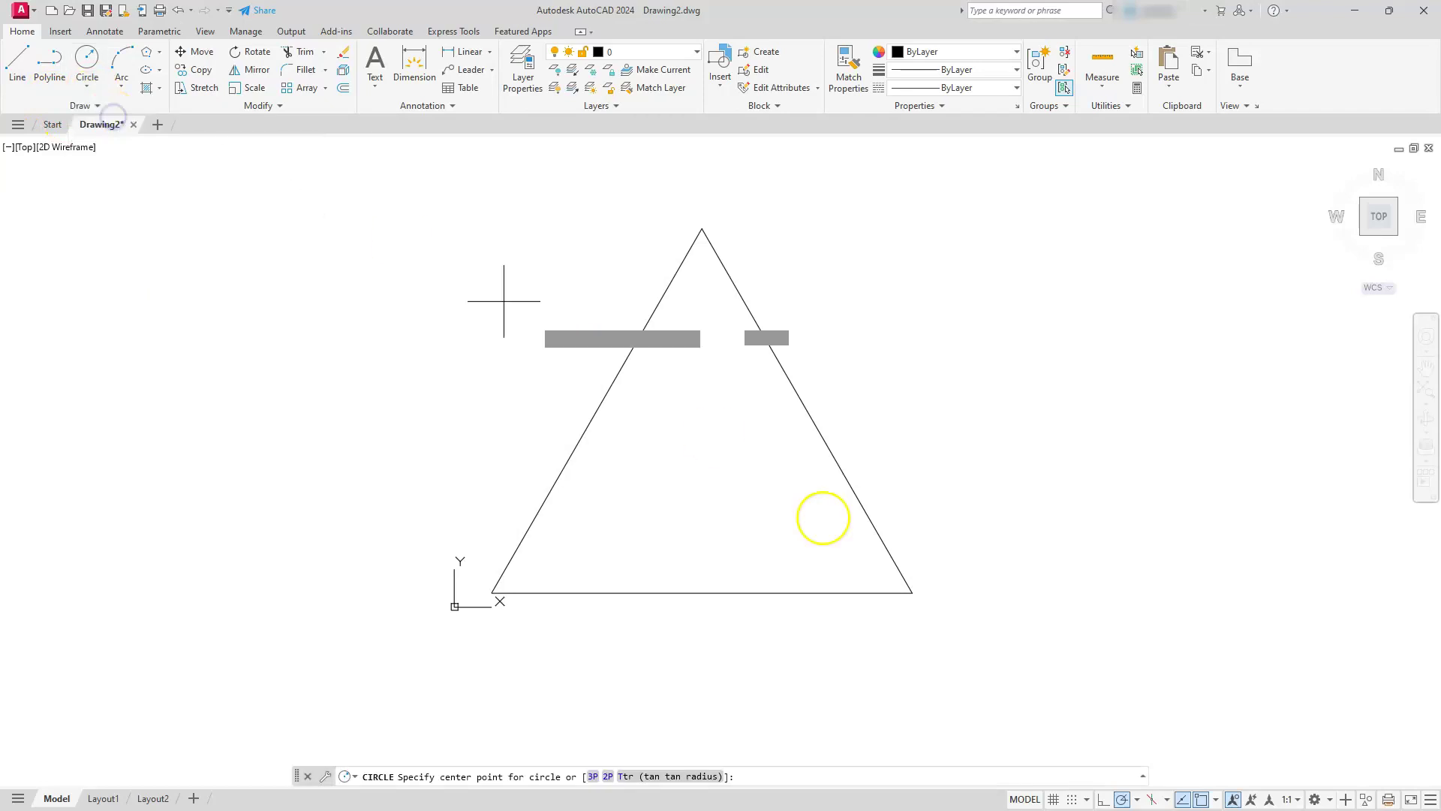
left_click(804, 408)
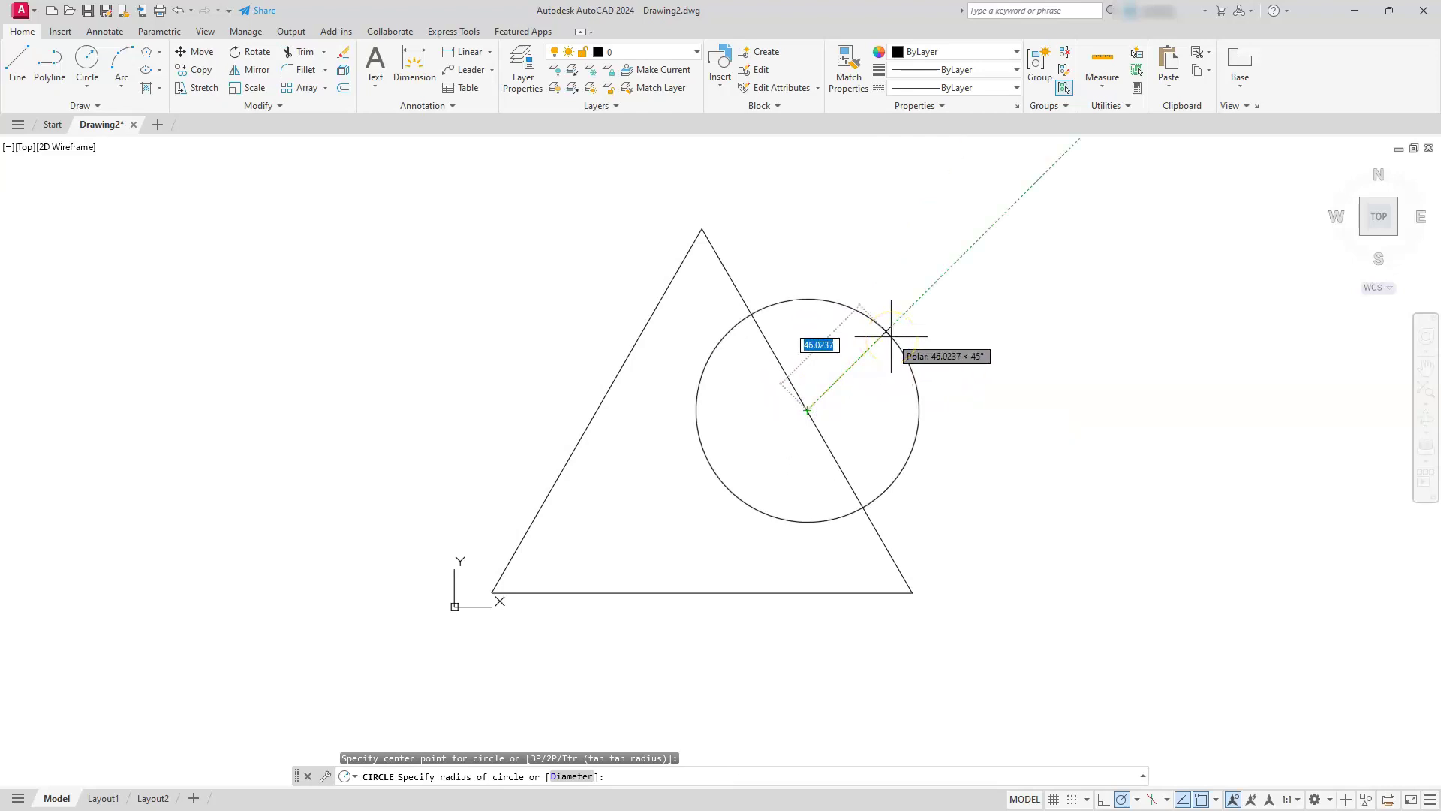
type("24")
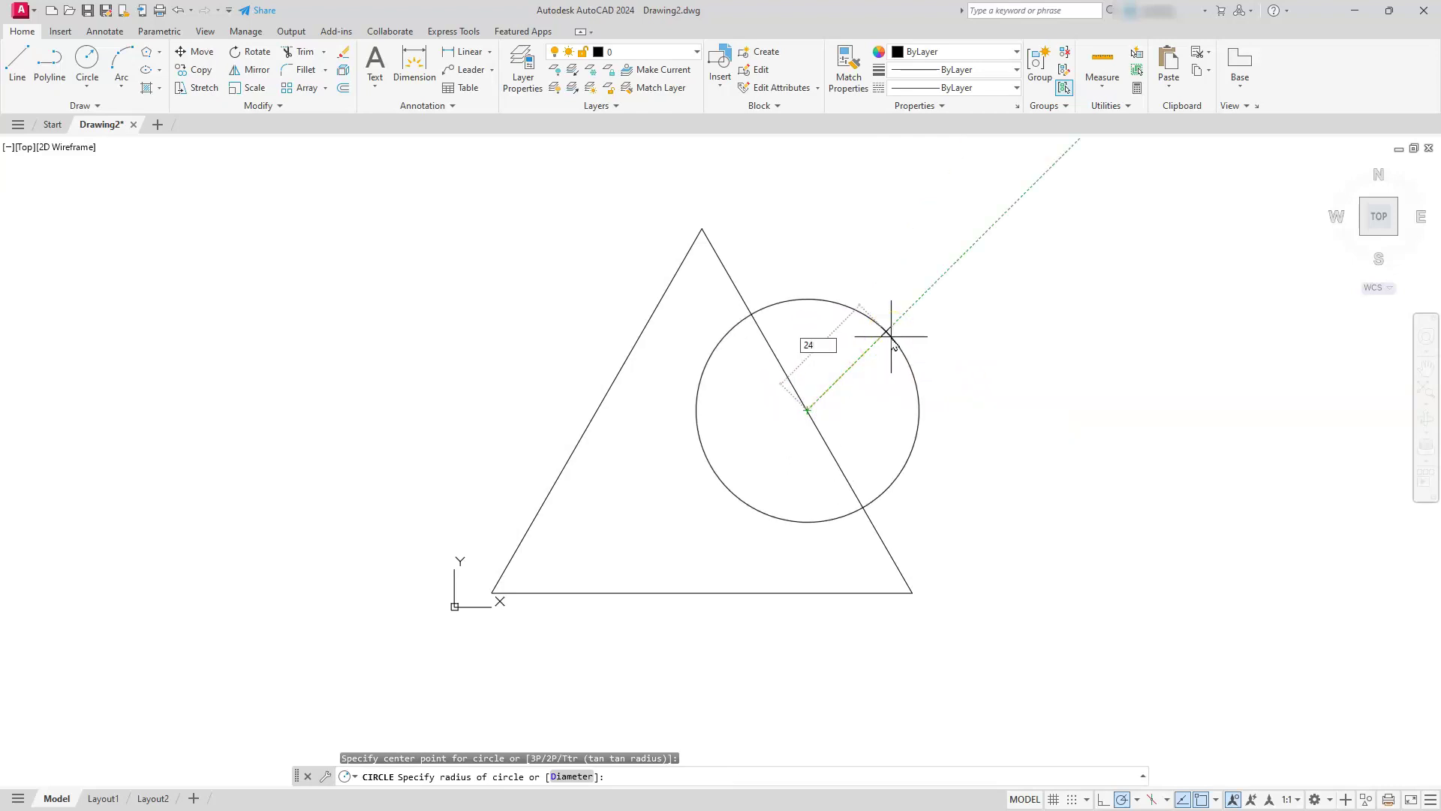
key("Return")
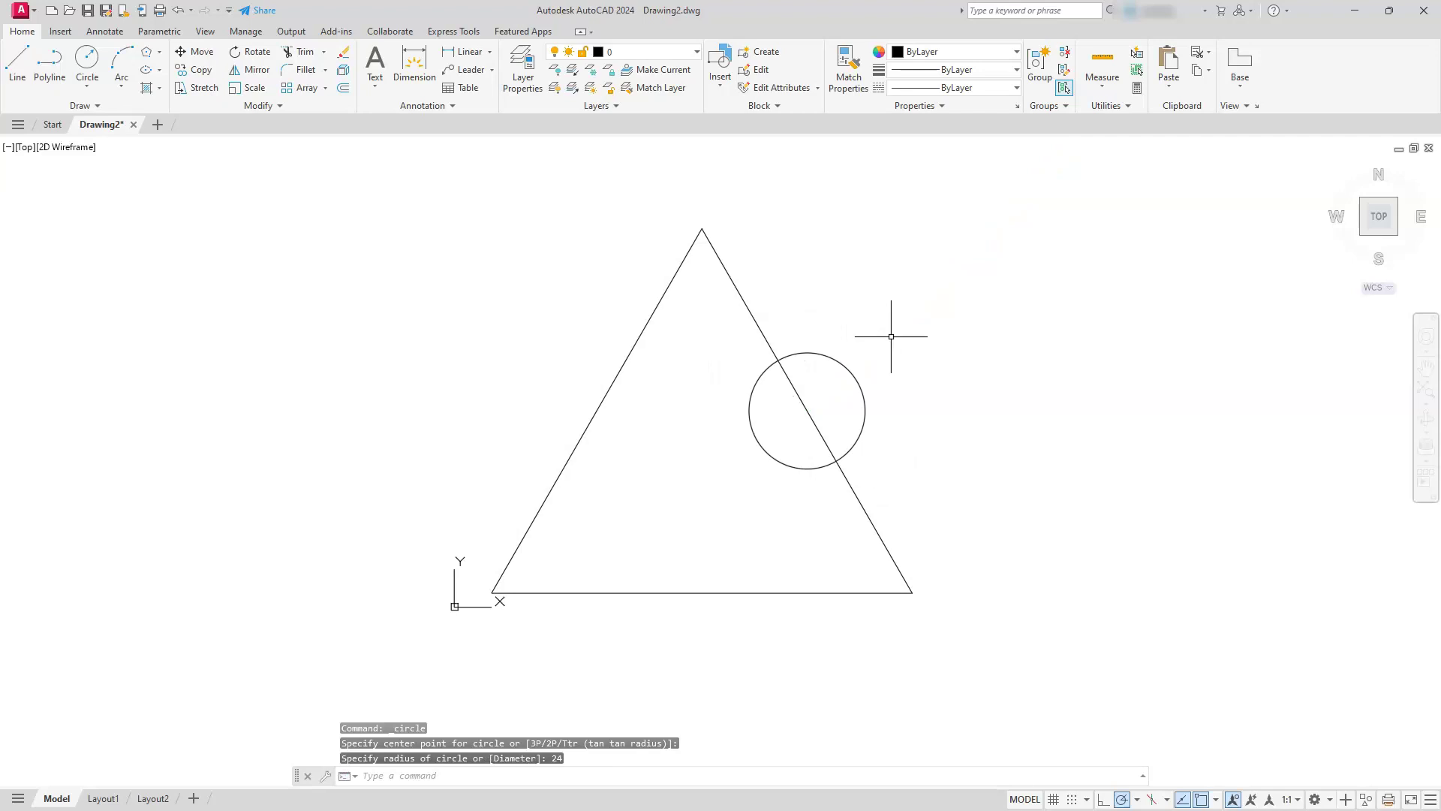
Draw a matching R24 circle centred on the left edge's midpoint.
key("Return")
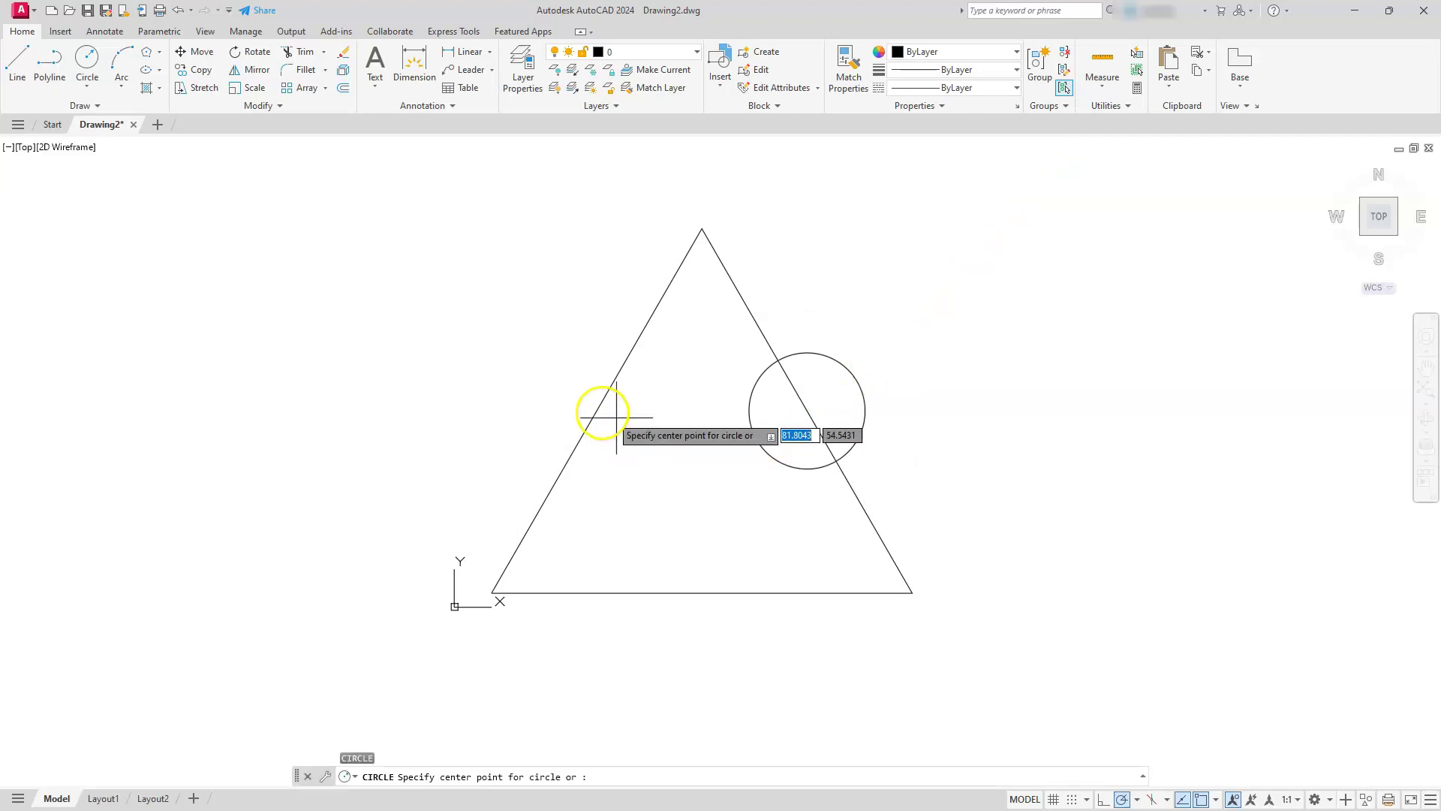
left_click(597, 409)
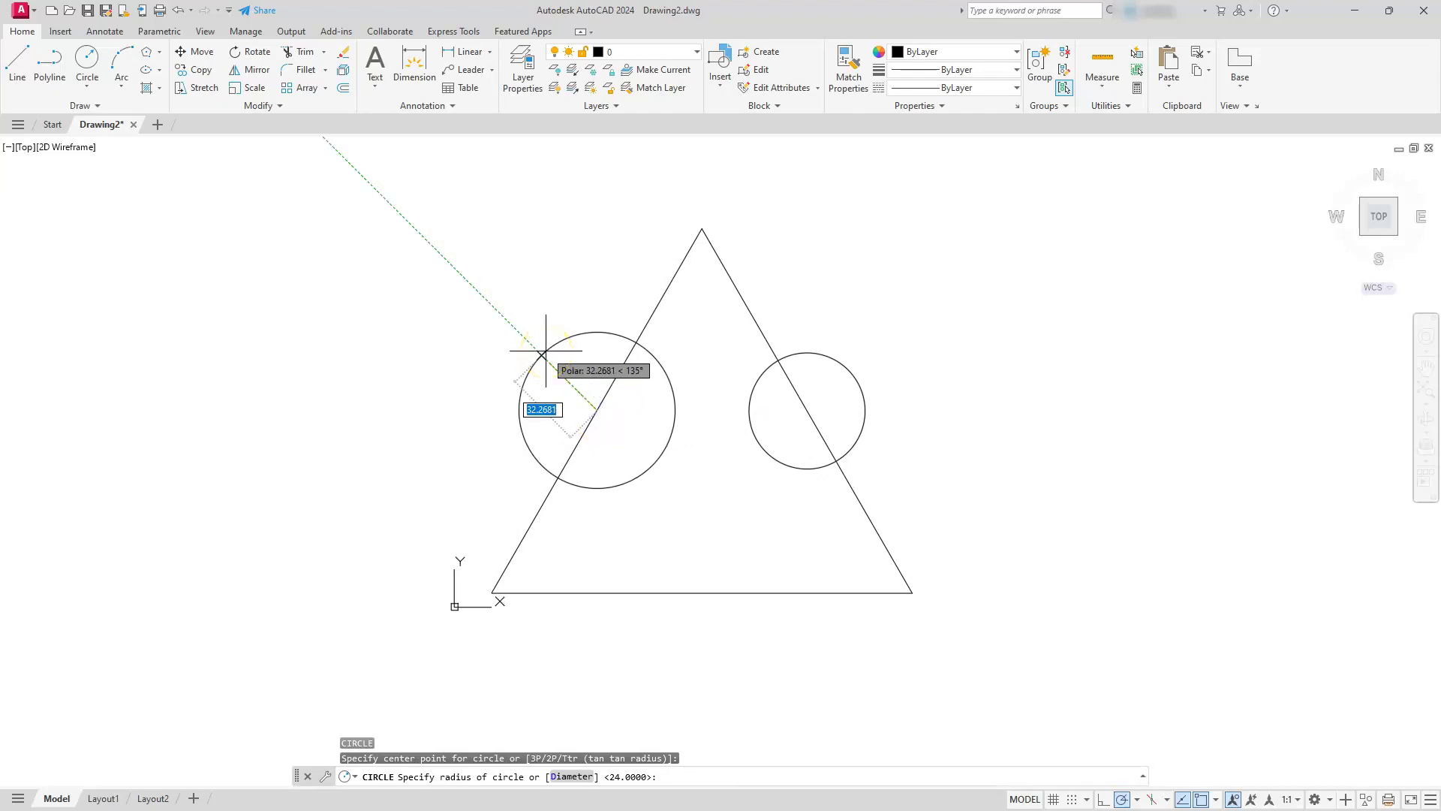
key("Return")
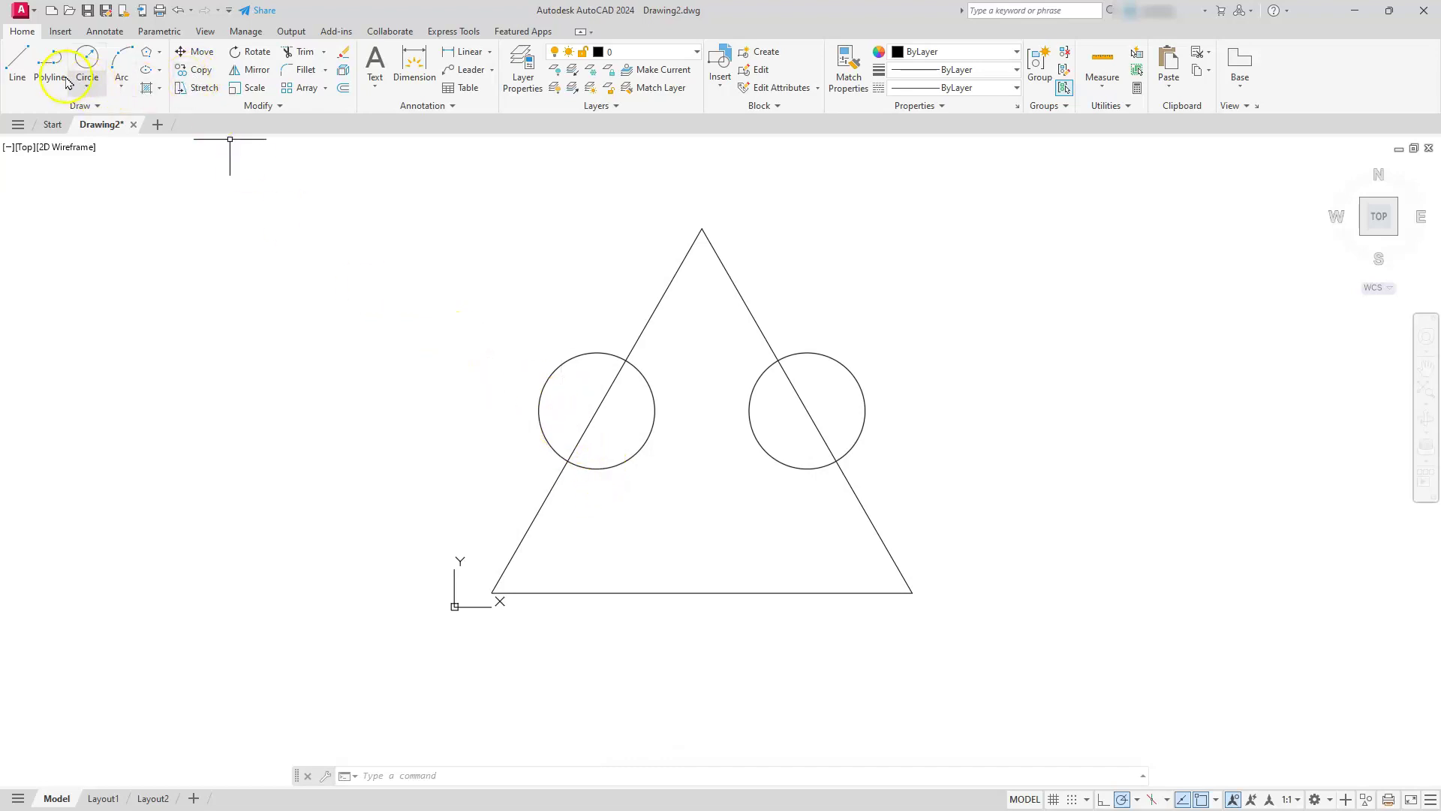
Draw two 15° lines from the bottom corners meeting directly below the apex.
left_click(19, 68)
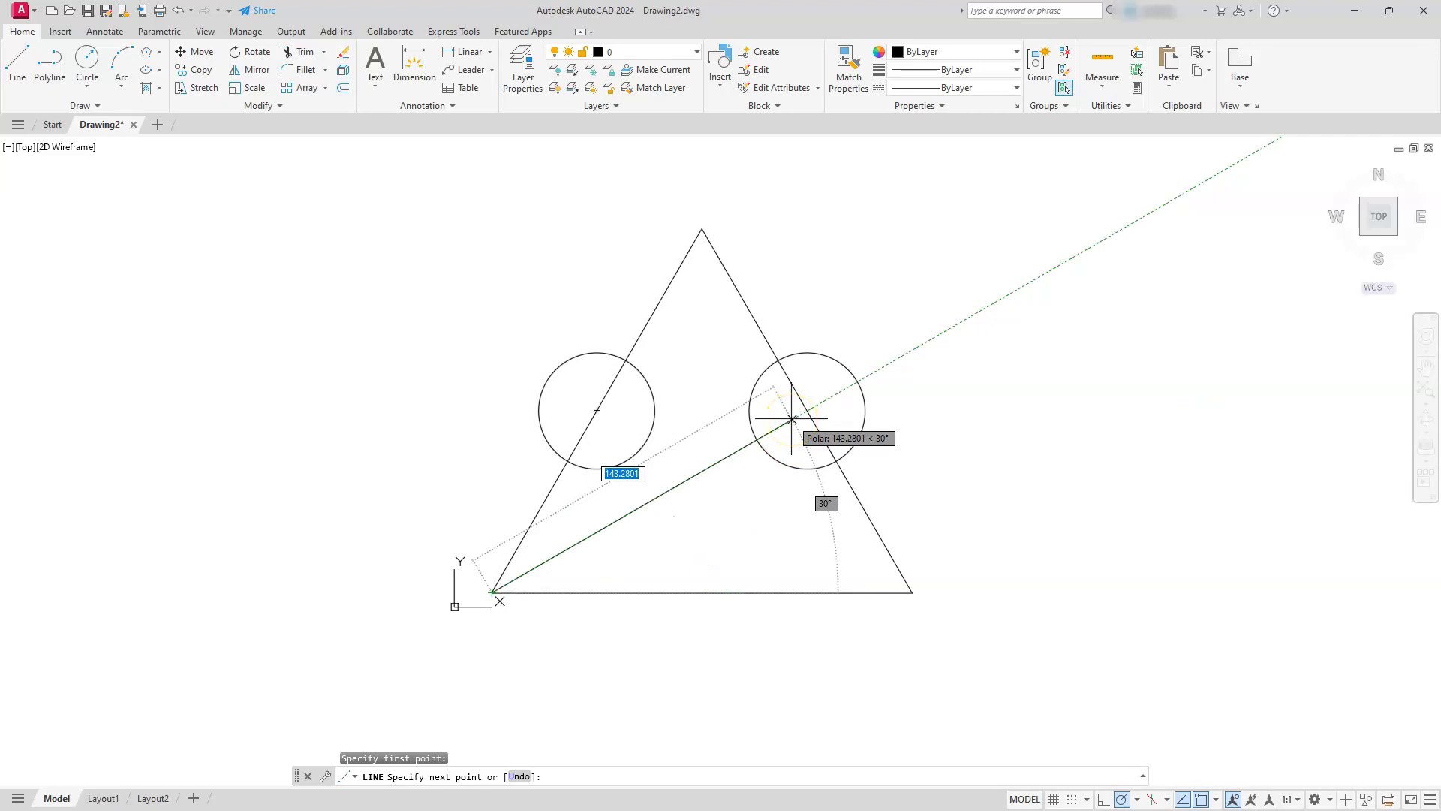
key("F11")
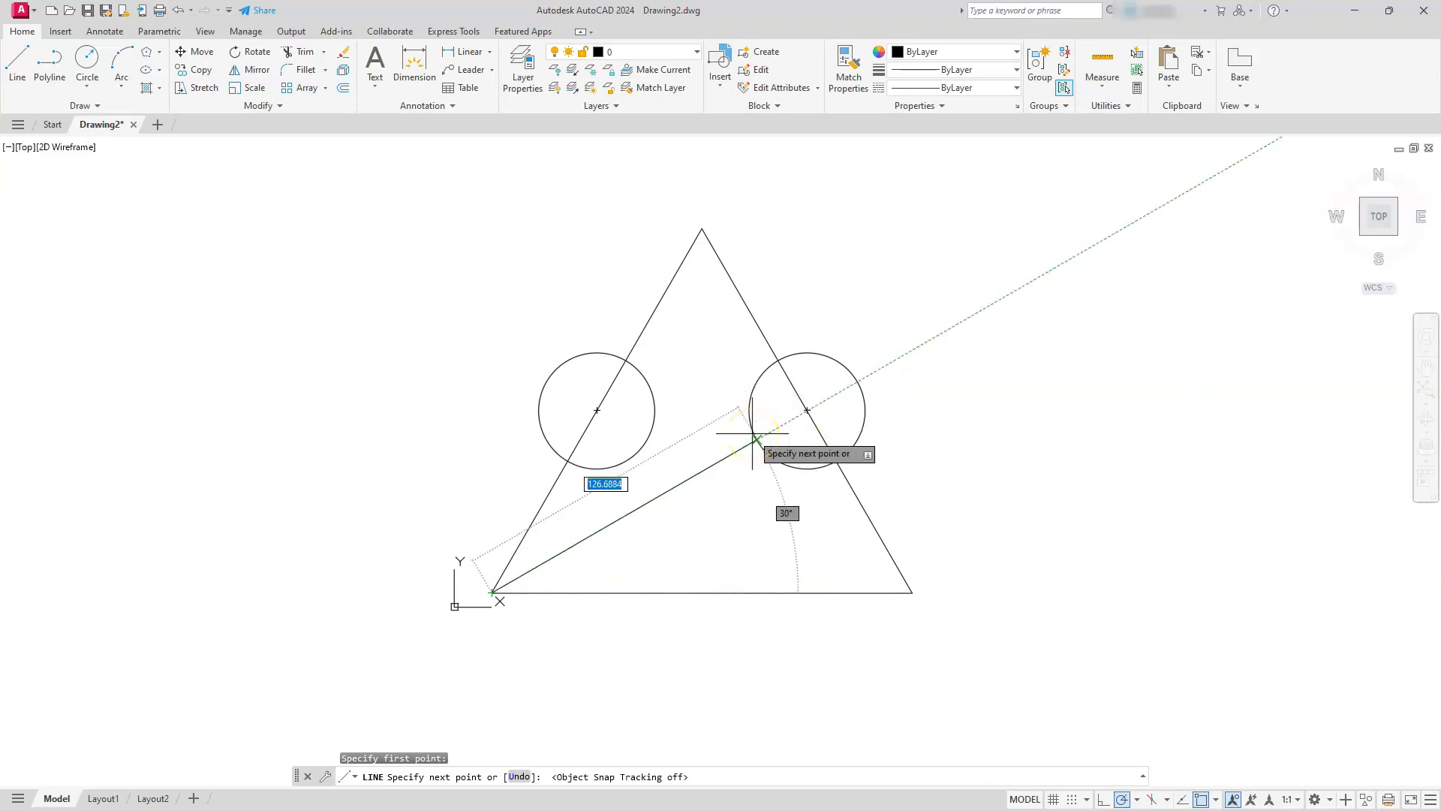
key("F11")
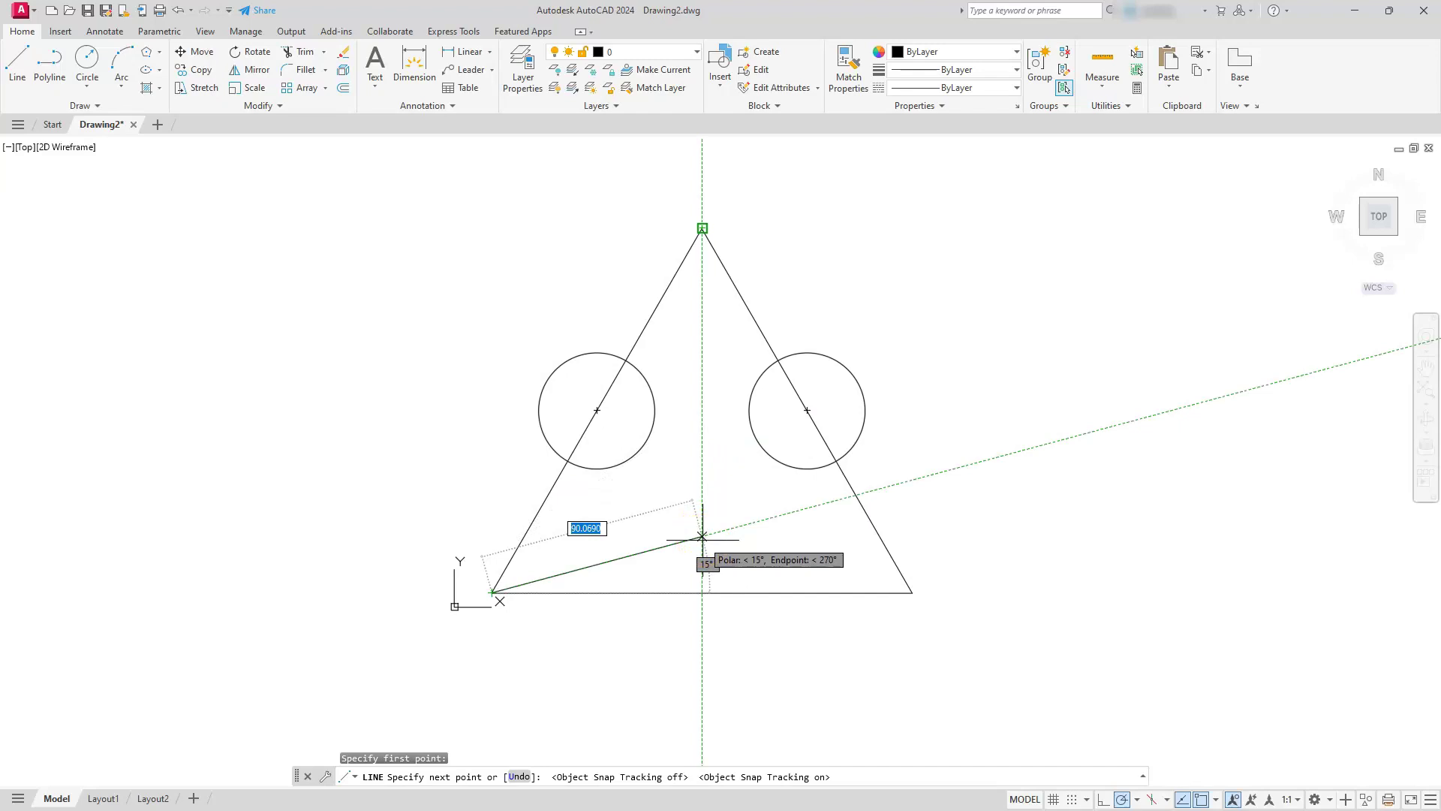
left_click(701, 536)
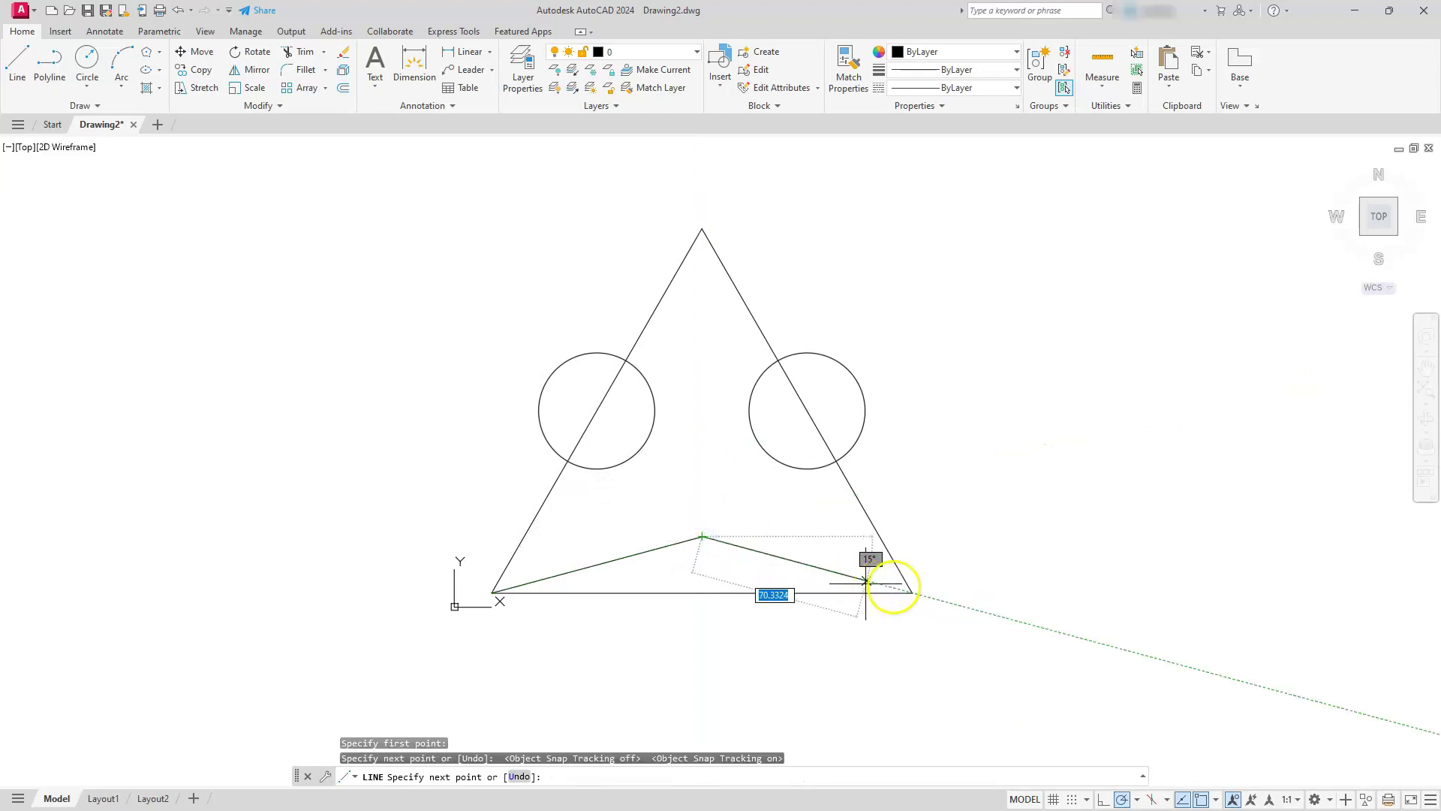
left_click(912, 592)
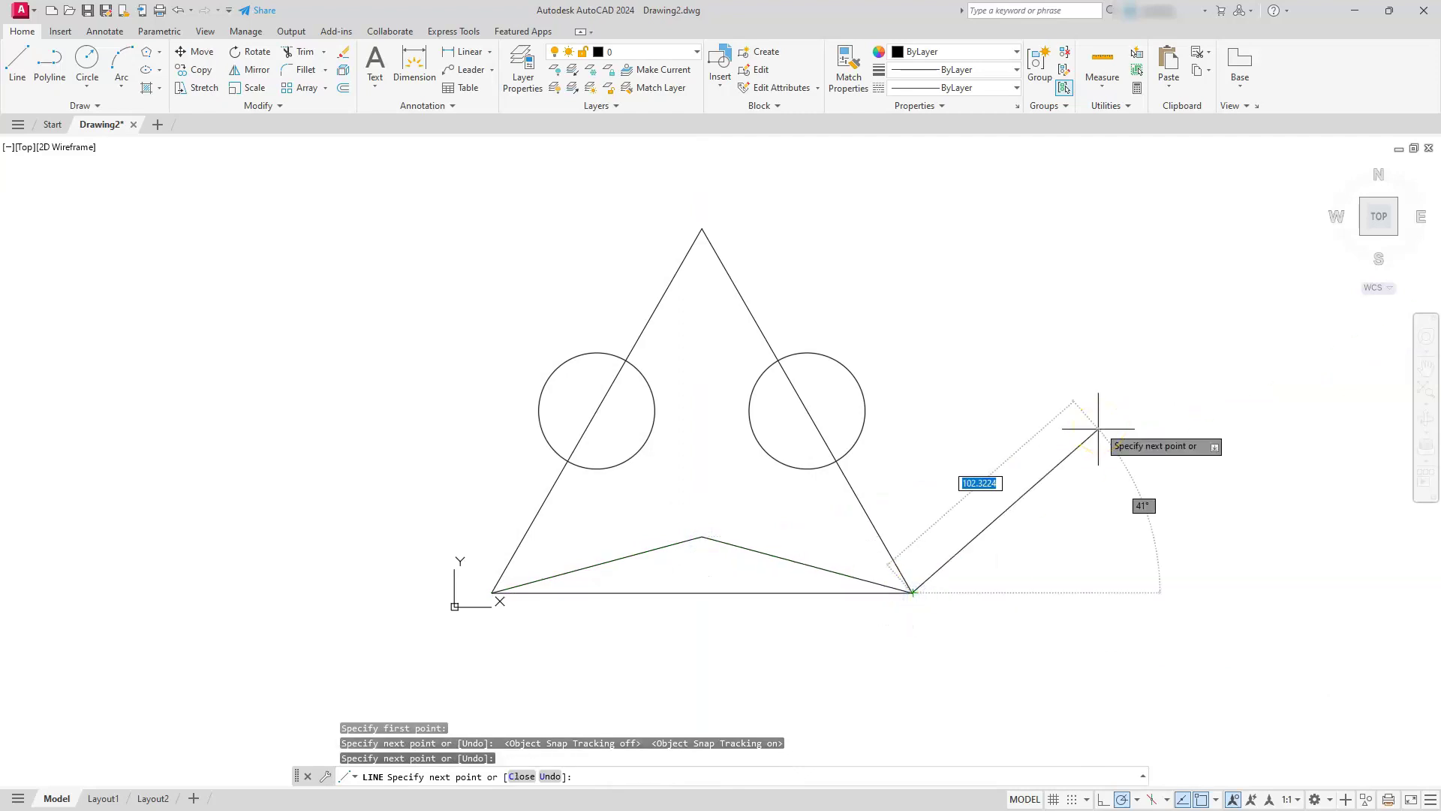
key("Escape")
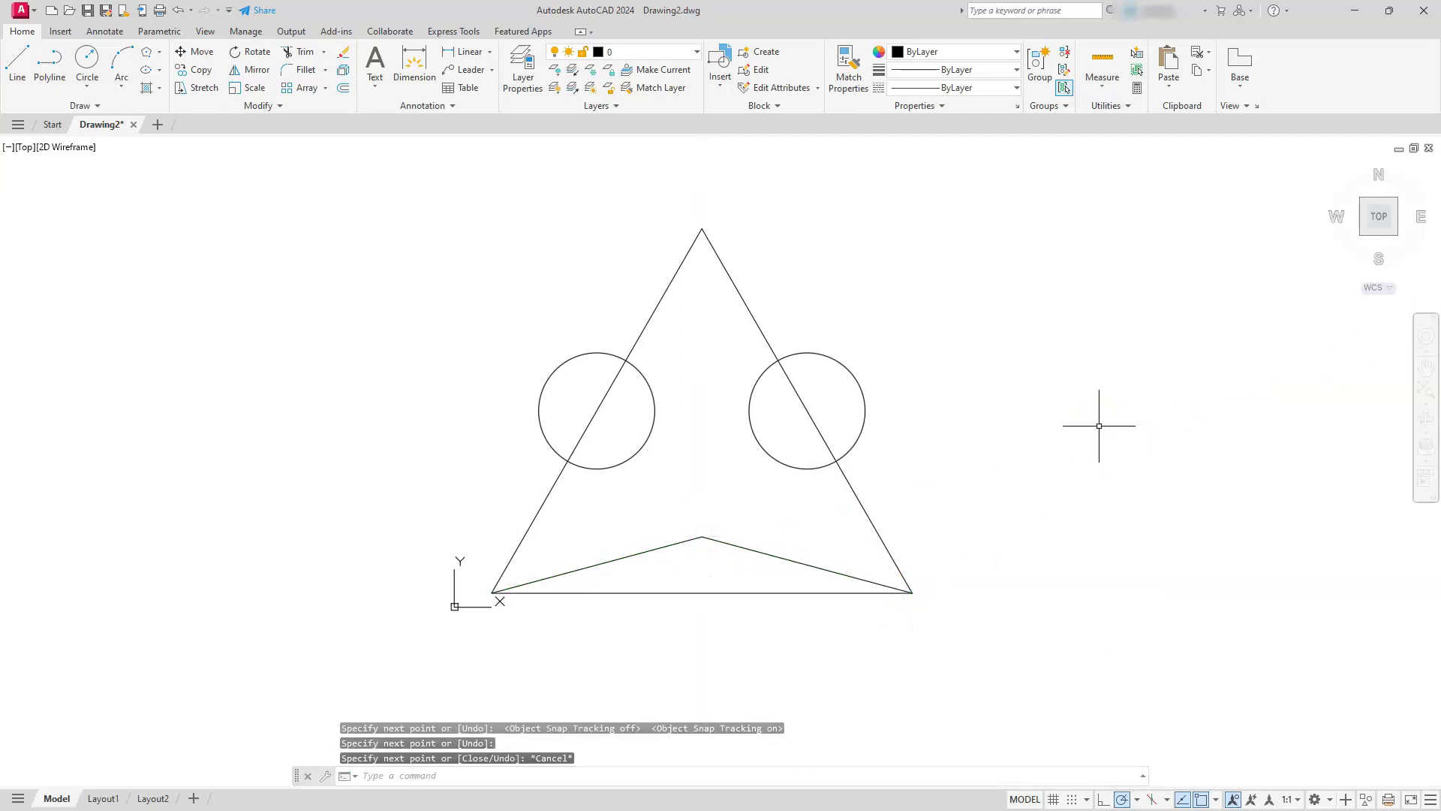
Draw an R24 circle centred where the two 15° lines meet.
left_click(87, 58)
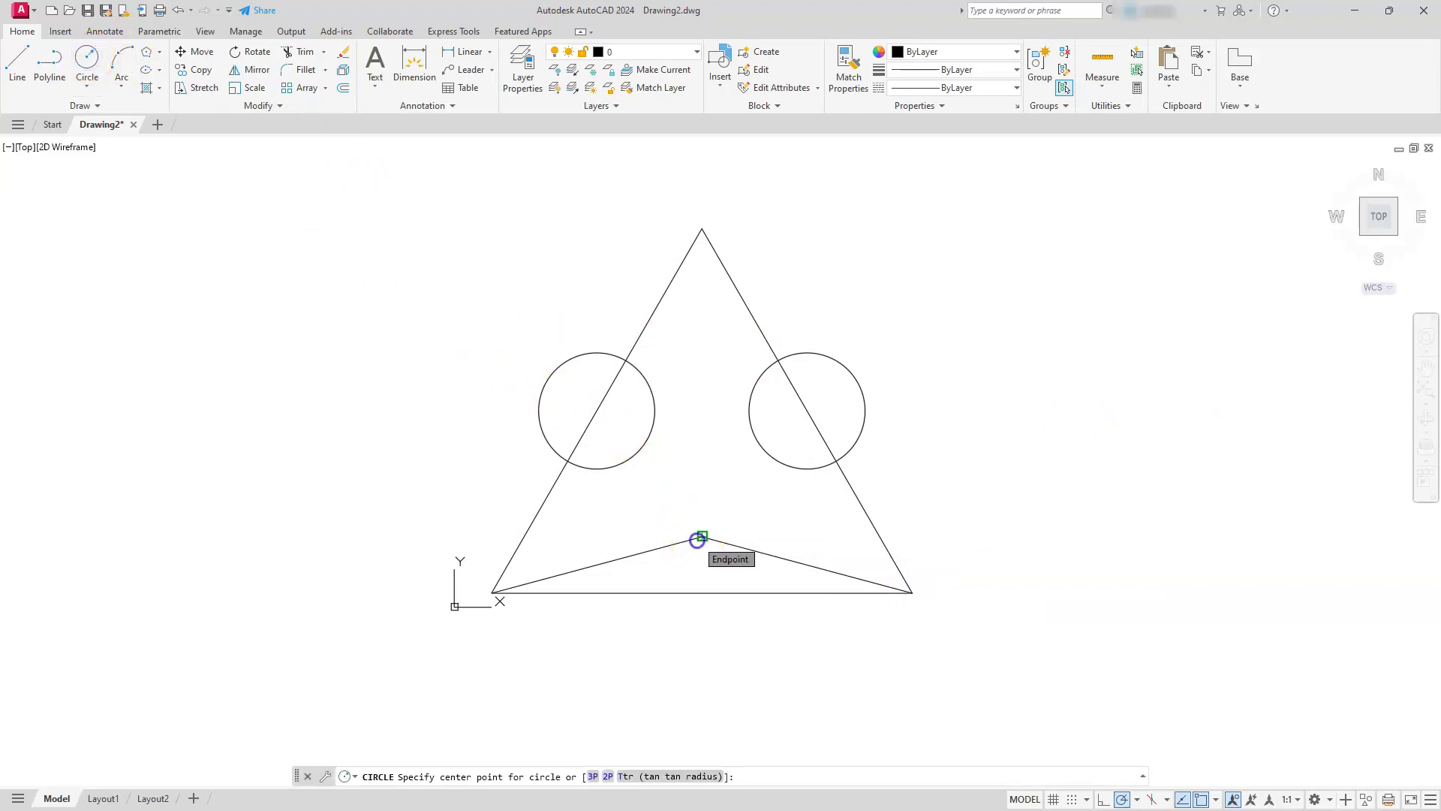
left_click(701, 537)
type("24")
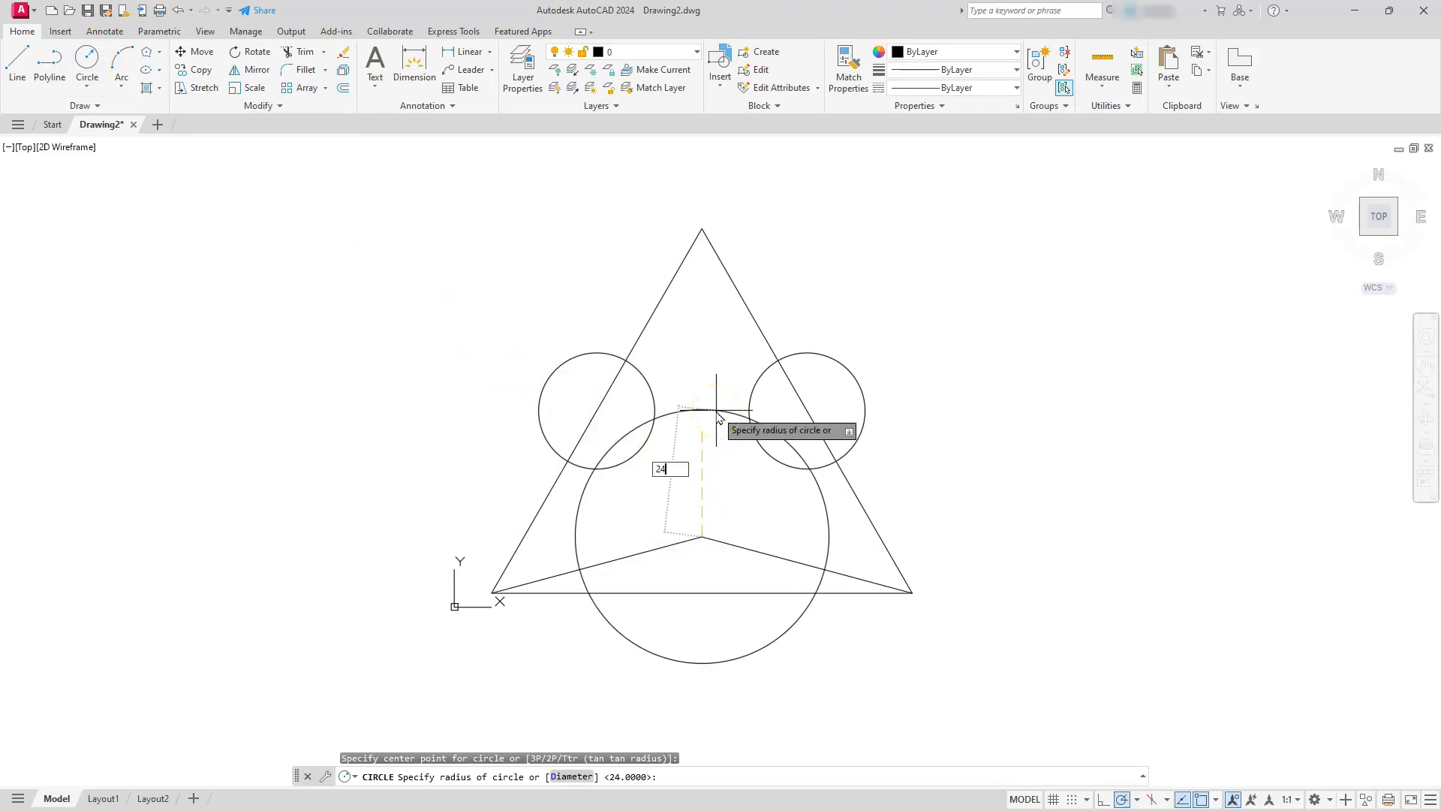
key("Return")
key("Escape")
key("Escape")
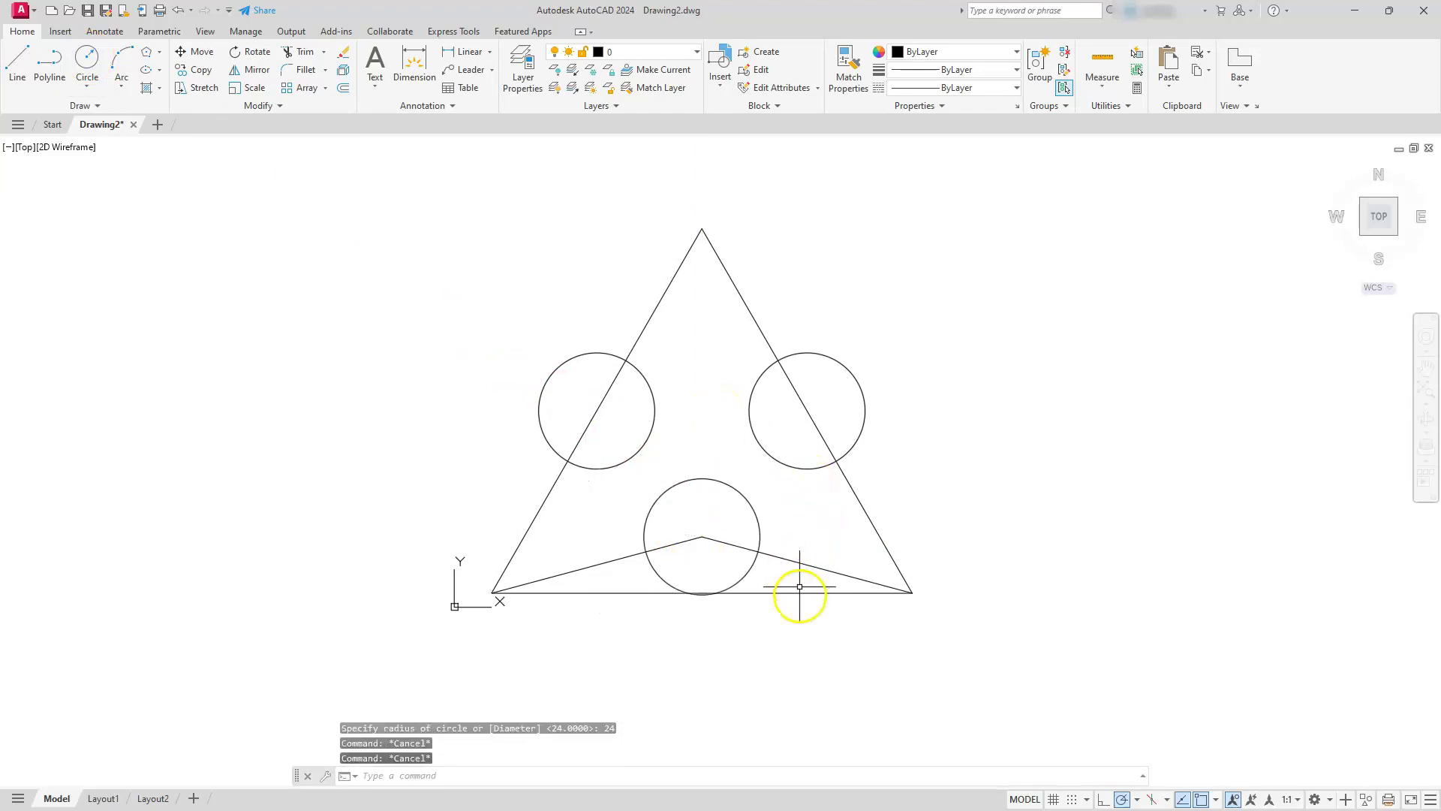
Explode the triangle and erase its straight base line.
left_click(799, 593)
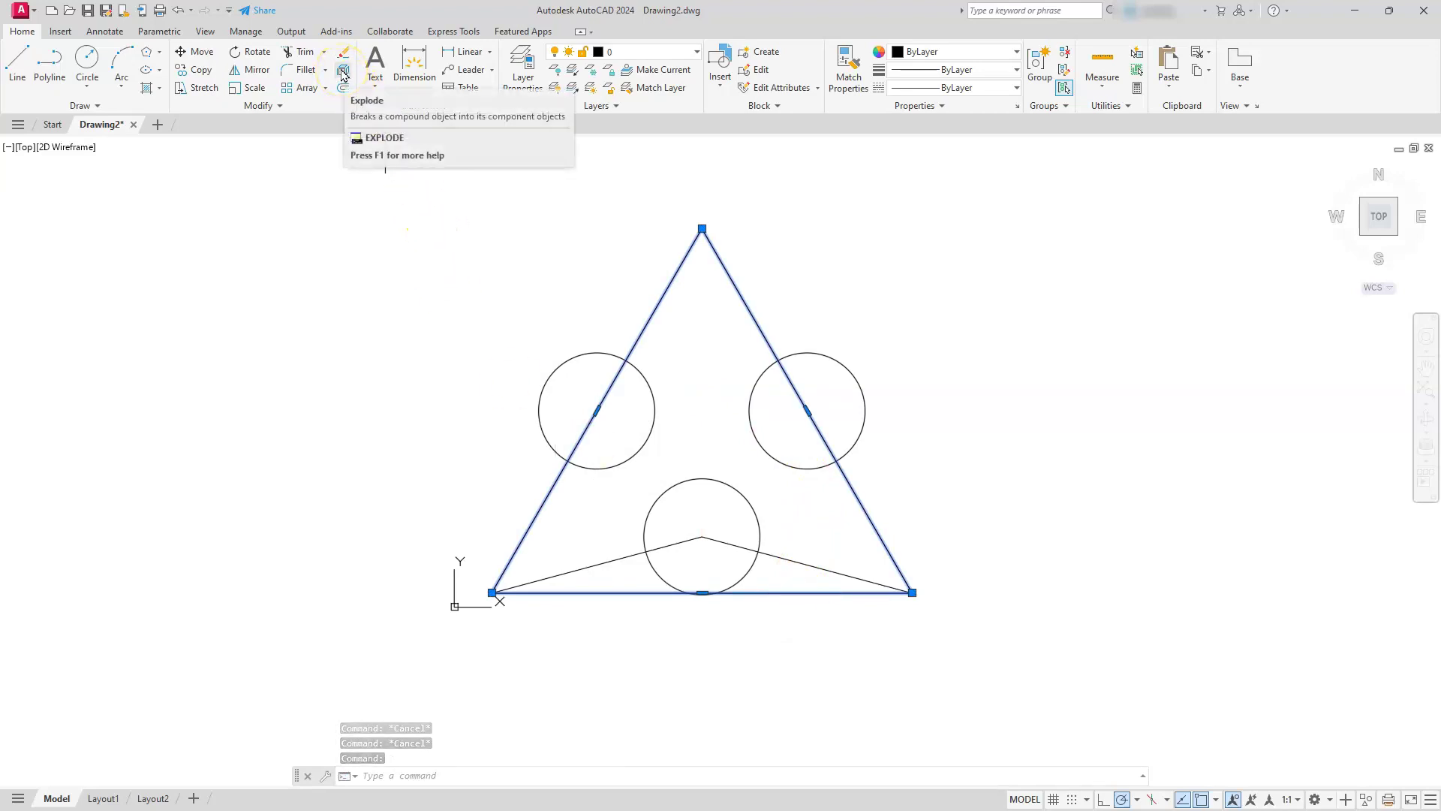
left_click(342, 72)
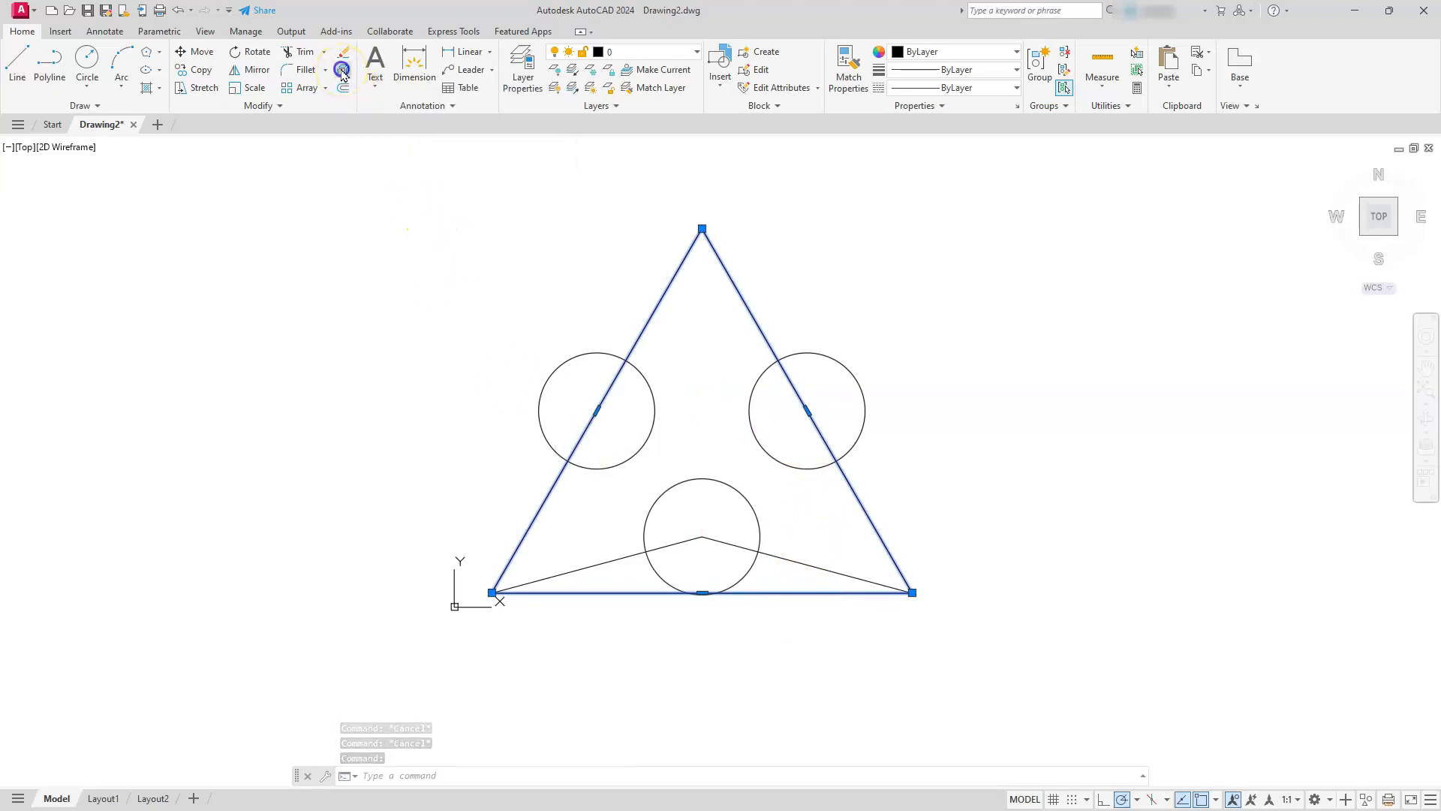
left_click(815, 595)
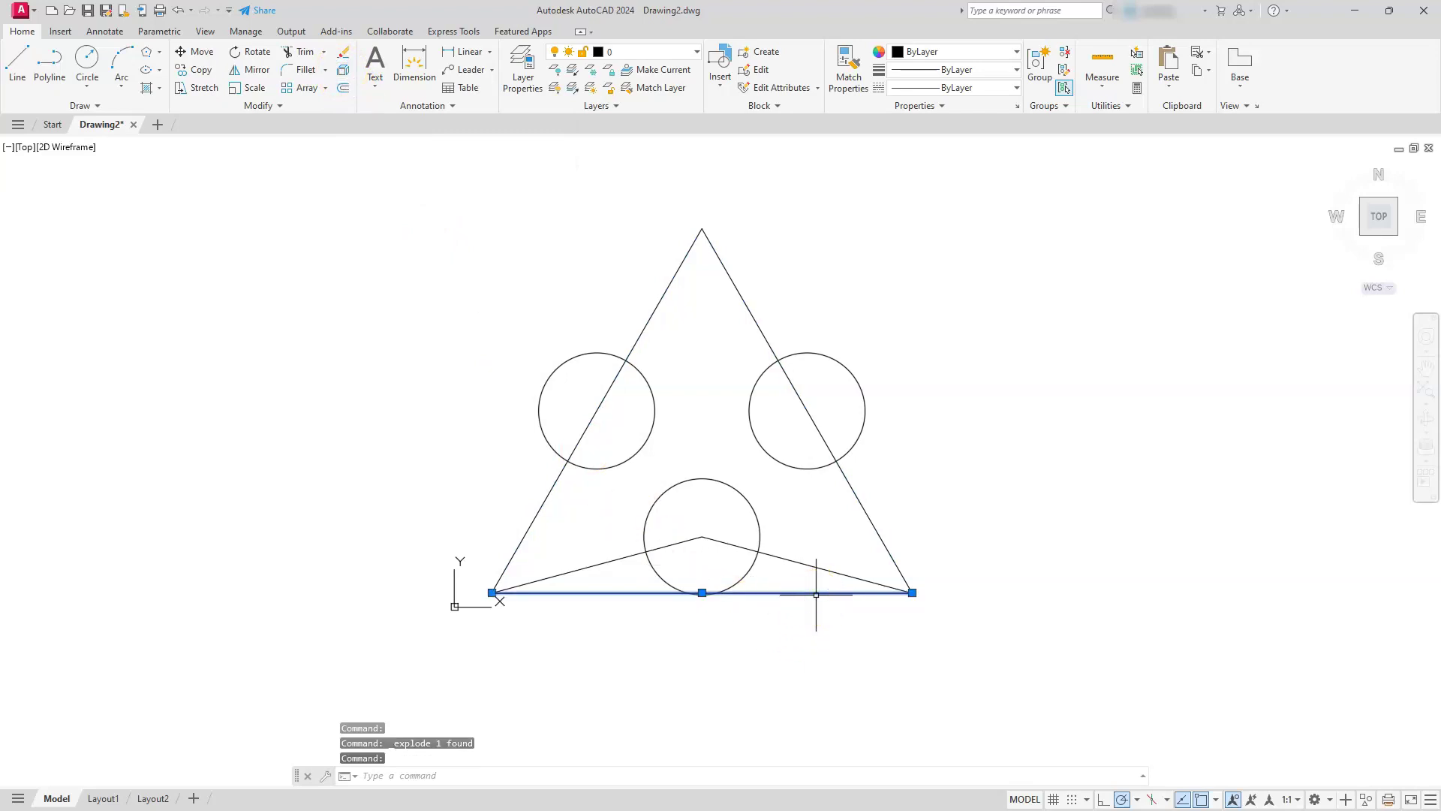
key("Delete")
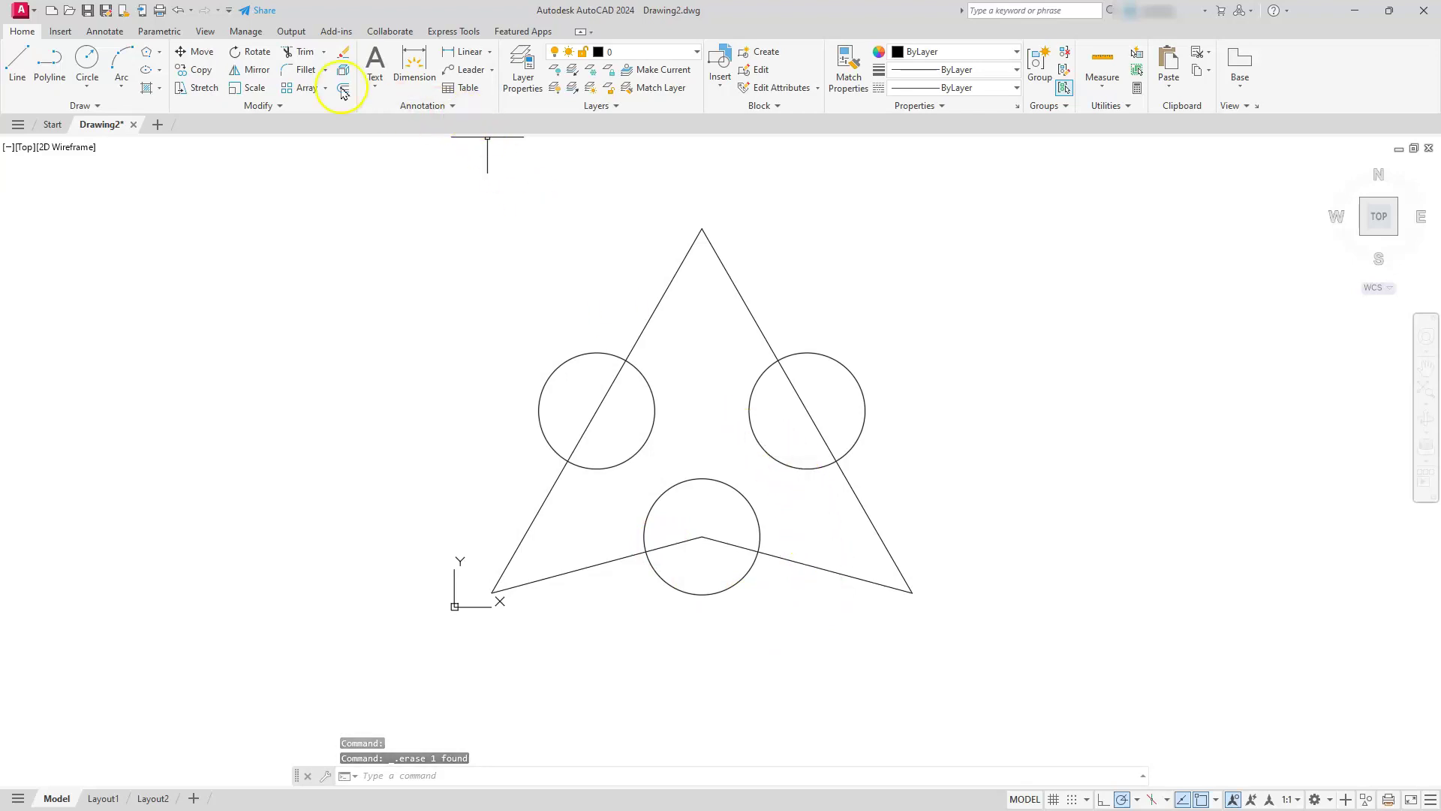
Trim the outer arcs of the left, right and bottom circles and the triangle edges inside each circle.
left_click(302, 54)
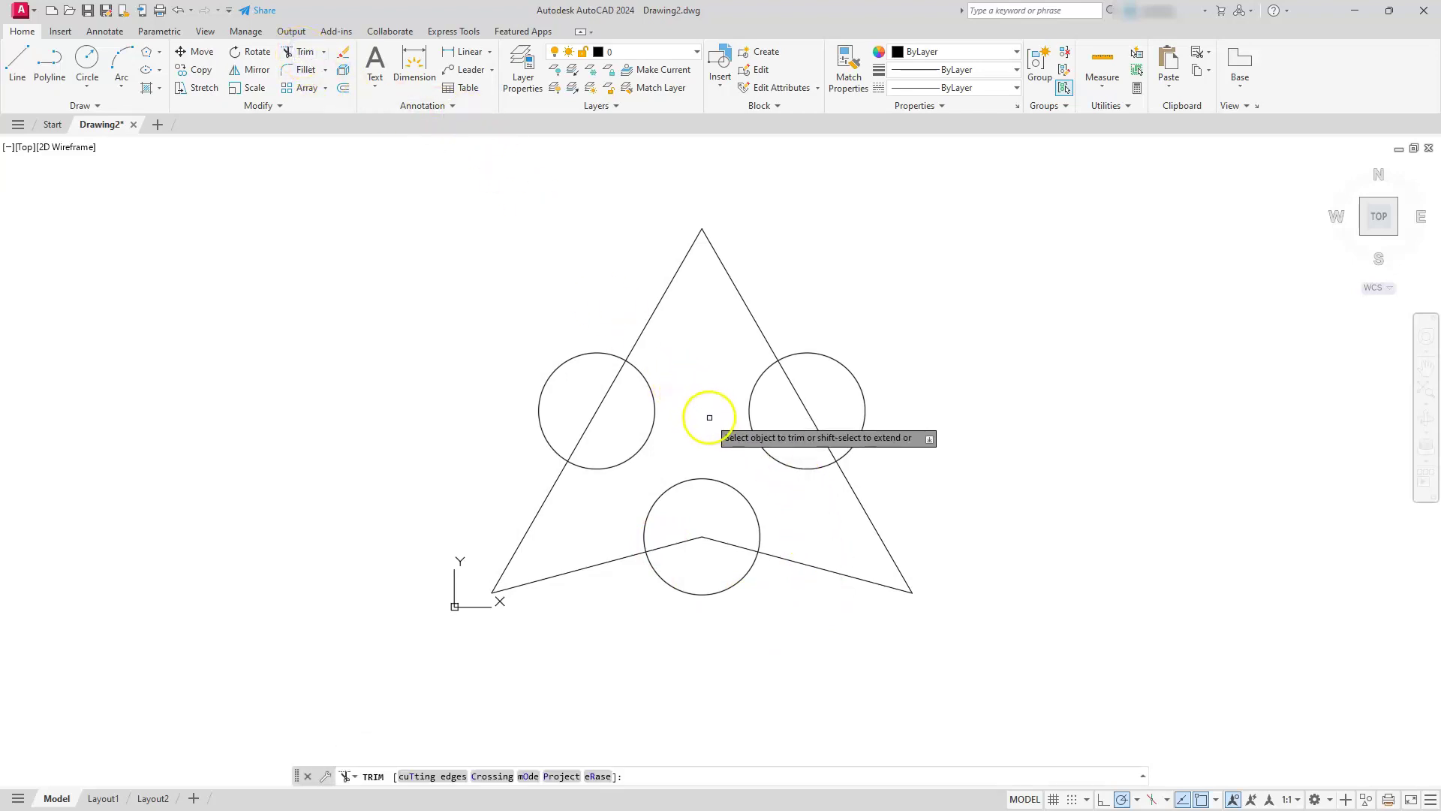
left_click(586, 351)
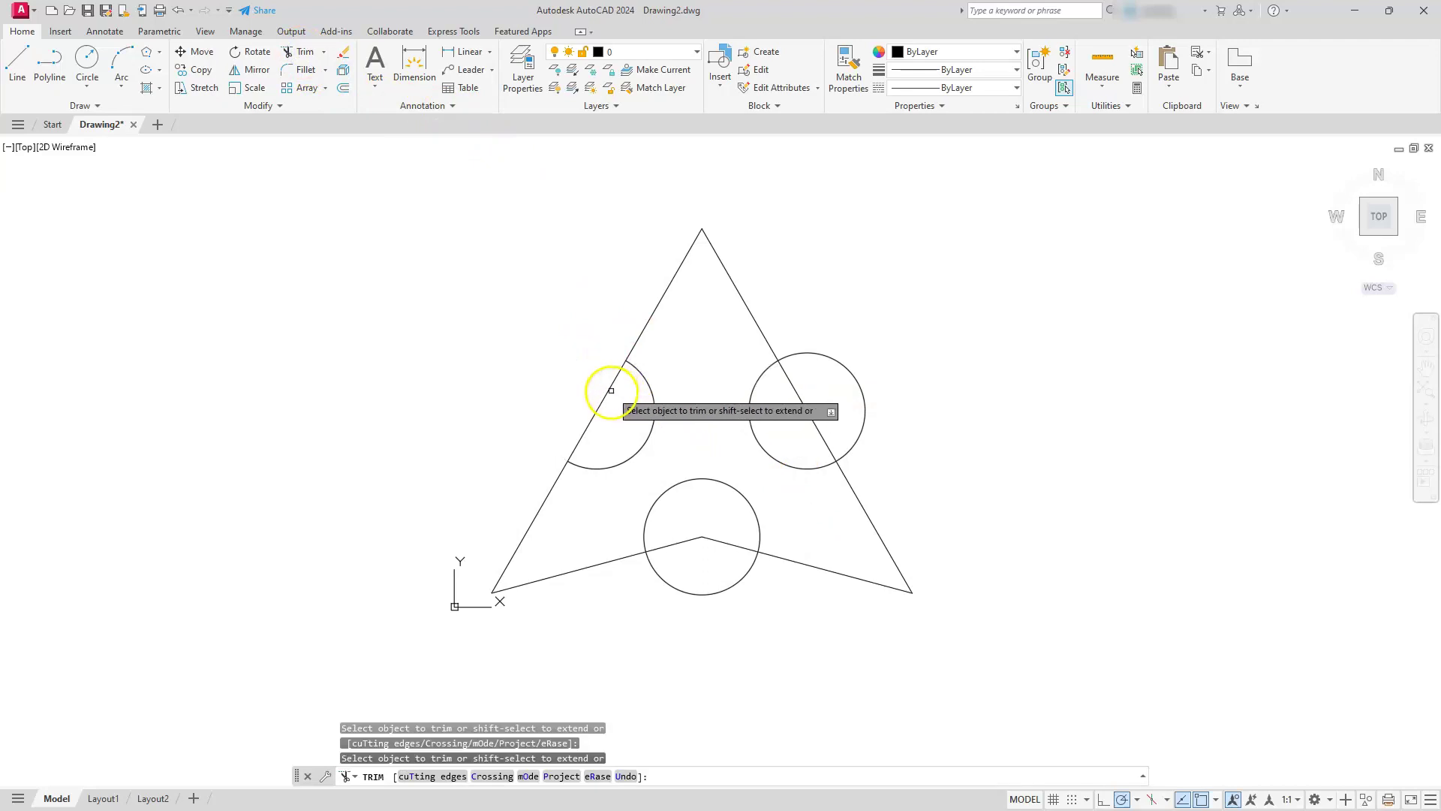
left_click(608, 392)
left_click(788, 364)
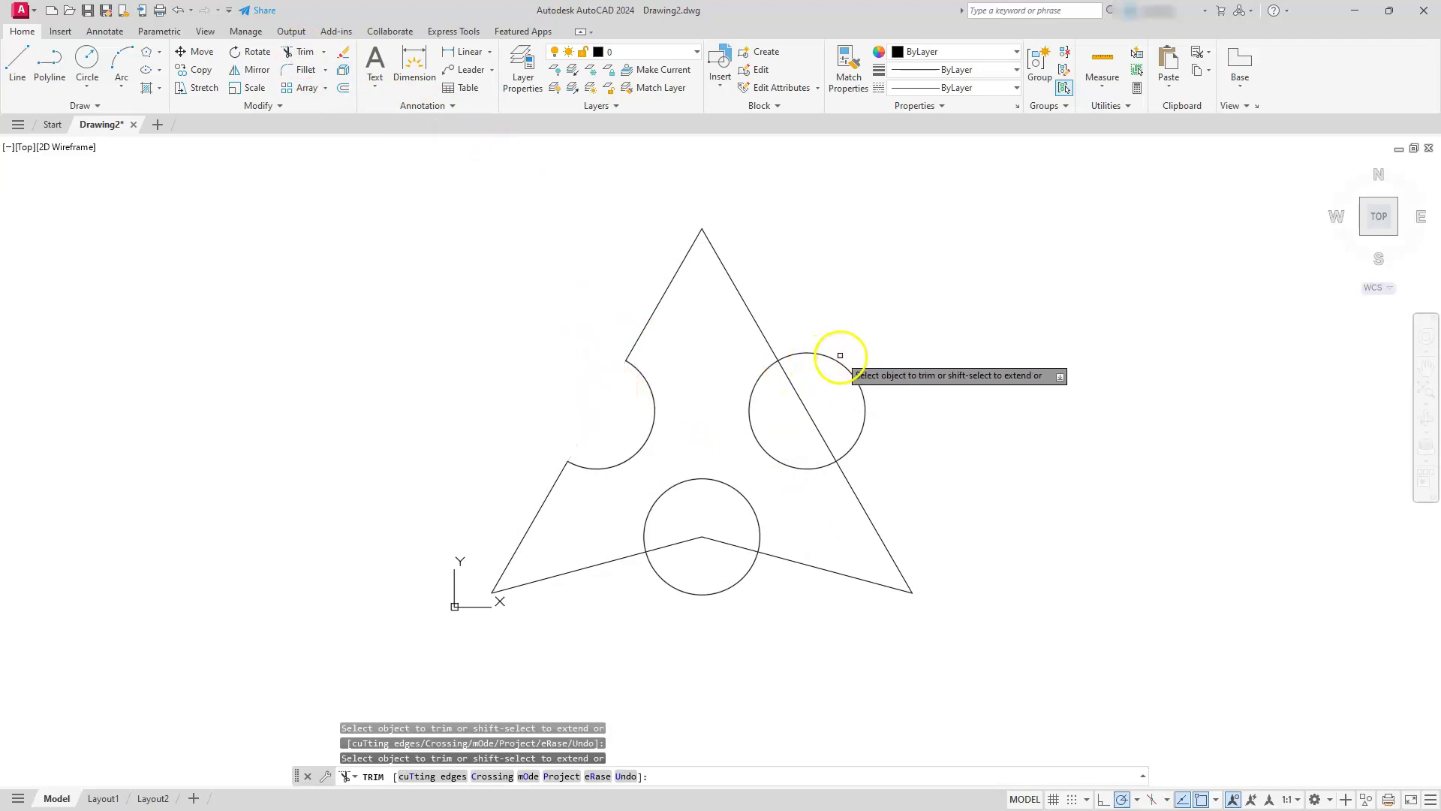
left_click(840, 361)
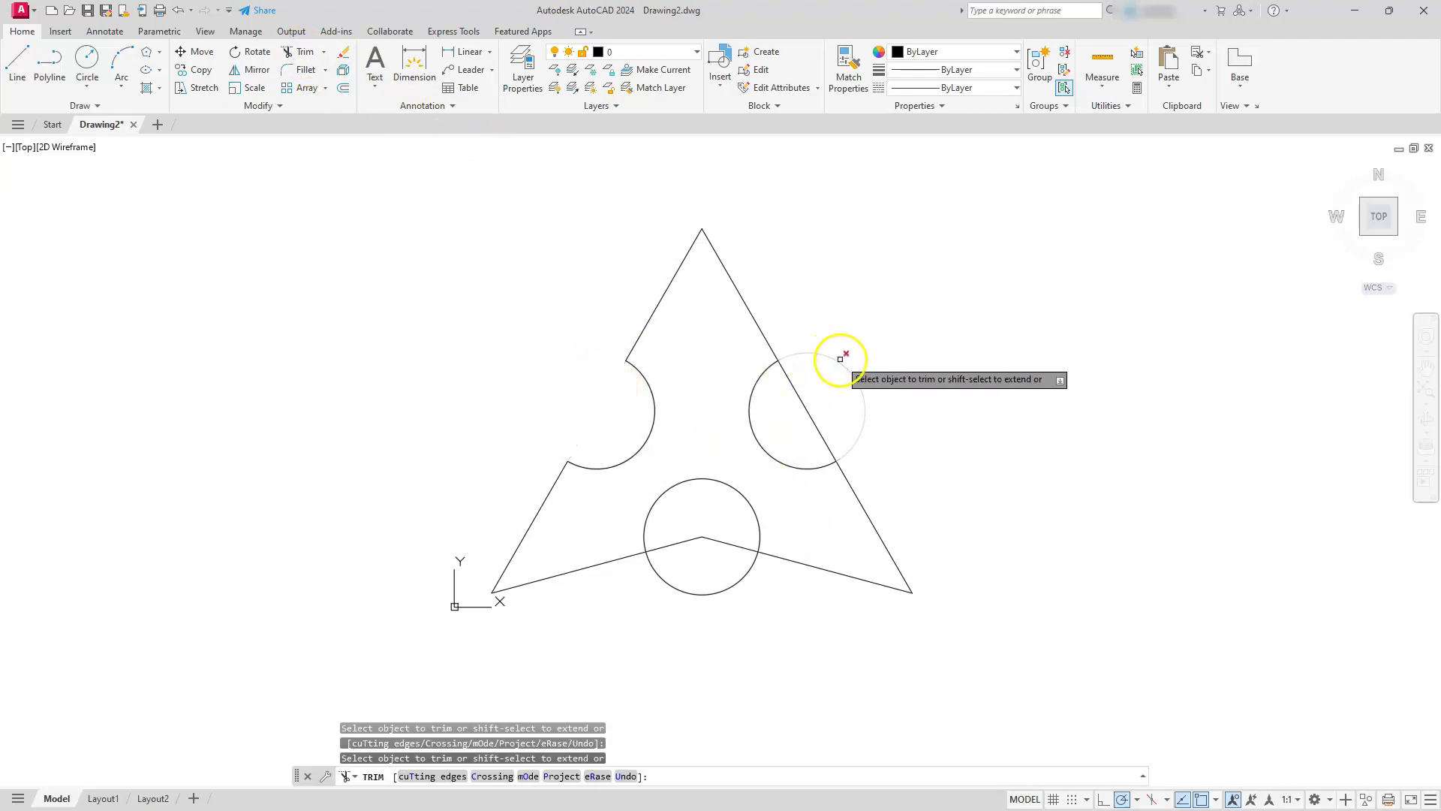
left_click(824, 436)
left_click(657, 576)
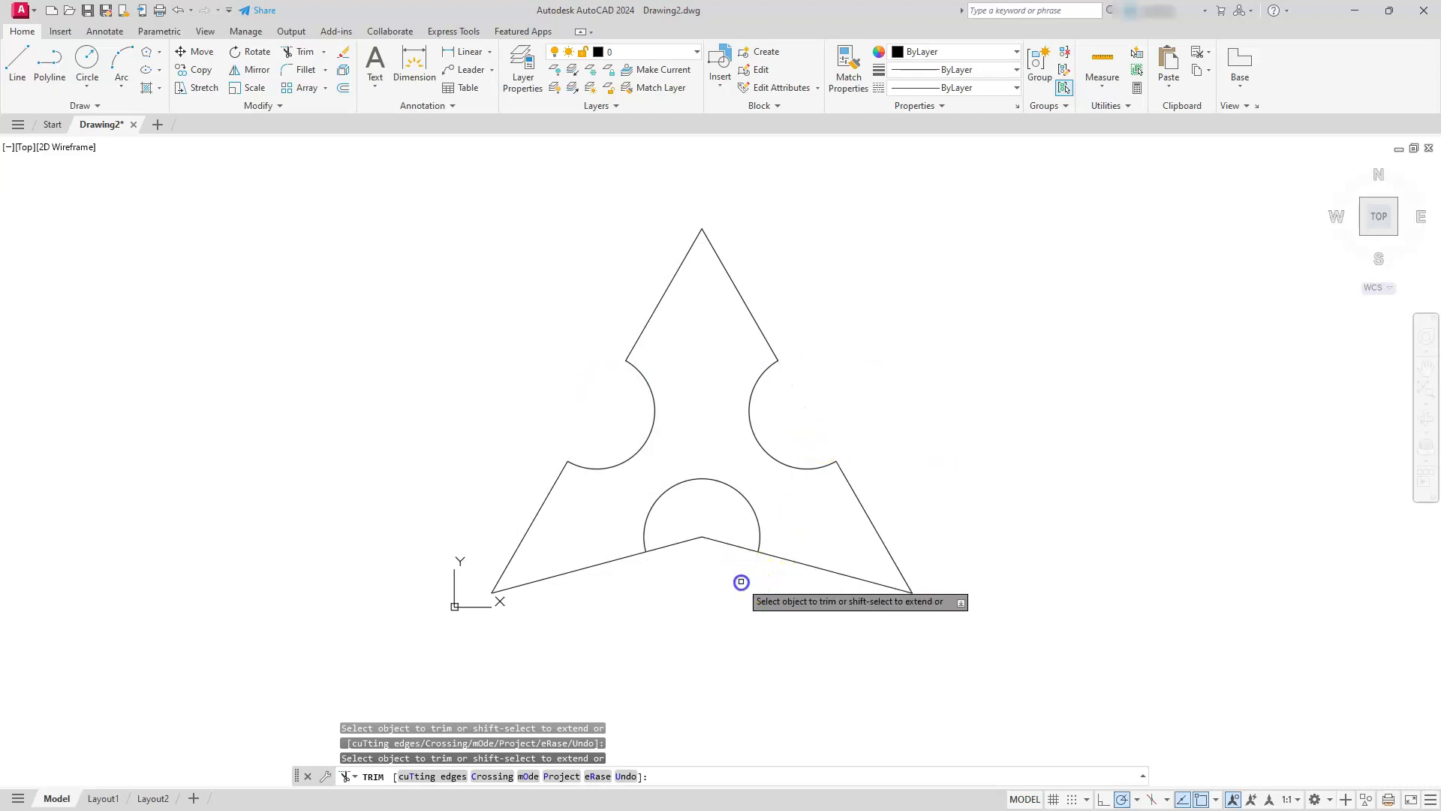
left_click(725, 544)
left_click(685, 543)
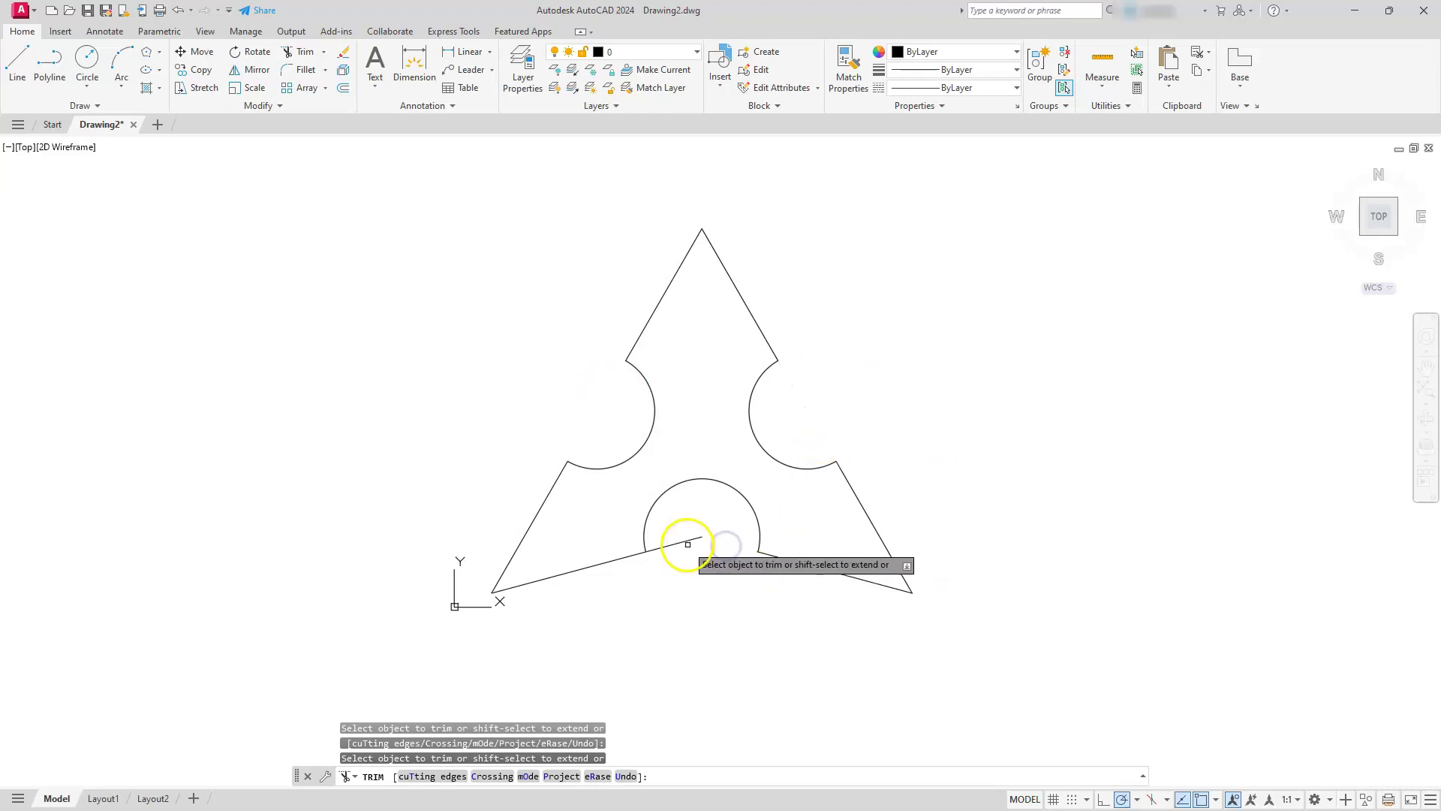
key("Escape")
key("Escape")
key("Escape")
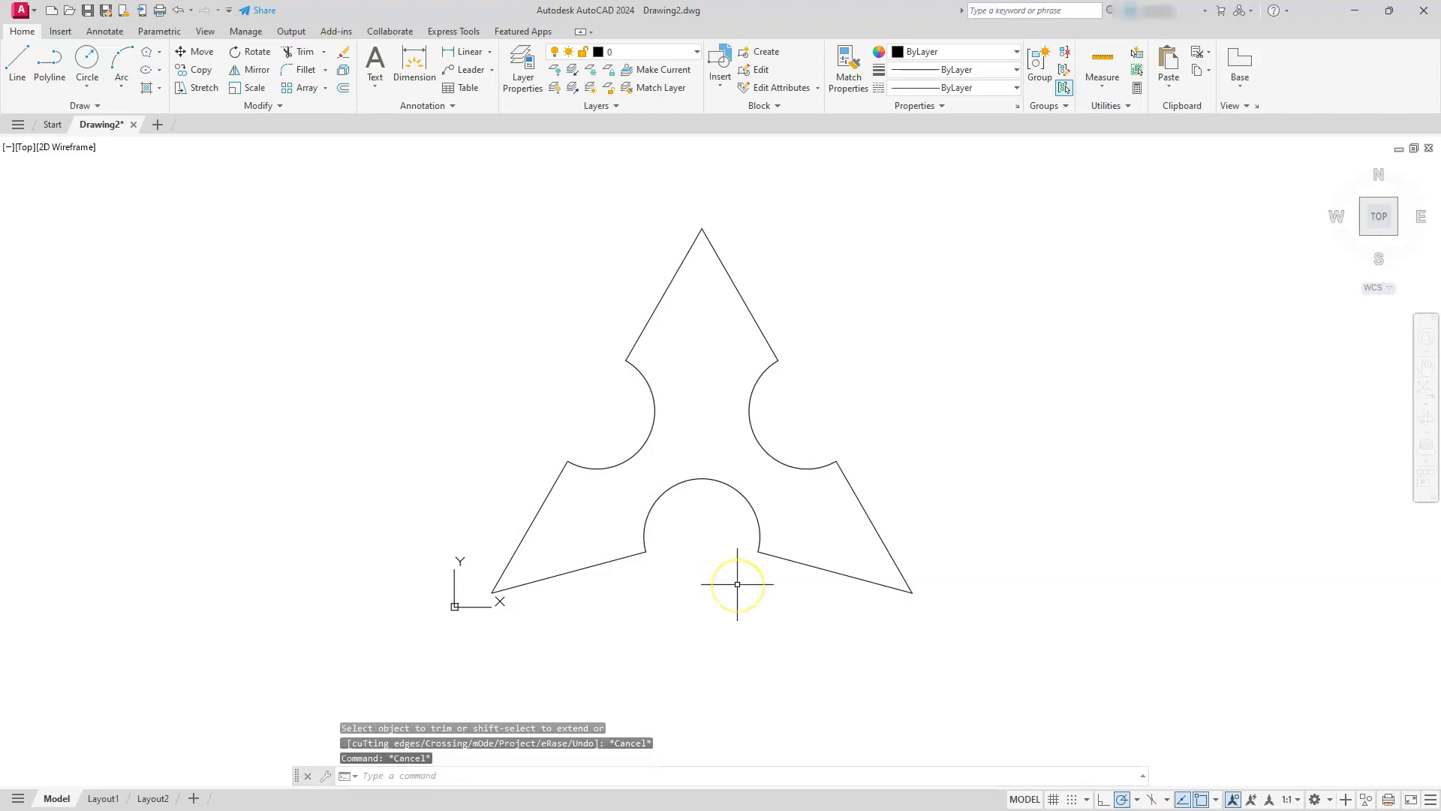